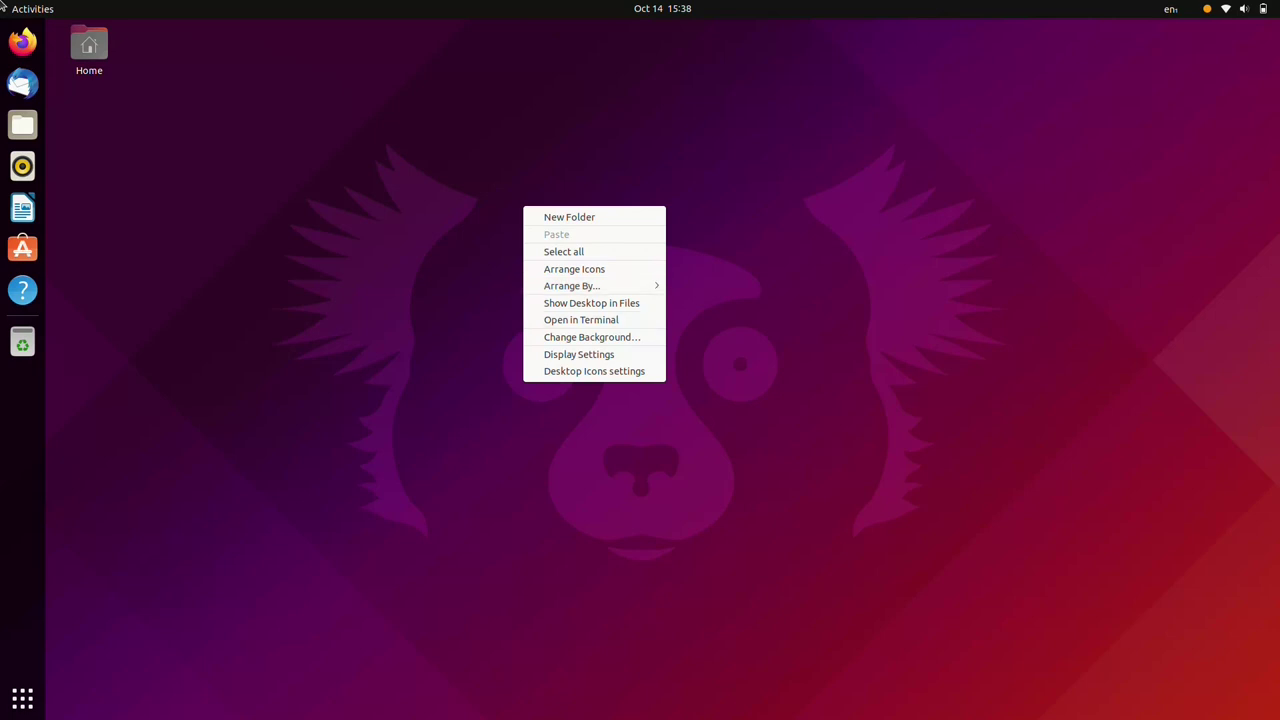
Open the desktop background settings and try the autumn road, starry sky and time-changing road wallpapers in turn
key("Return")
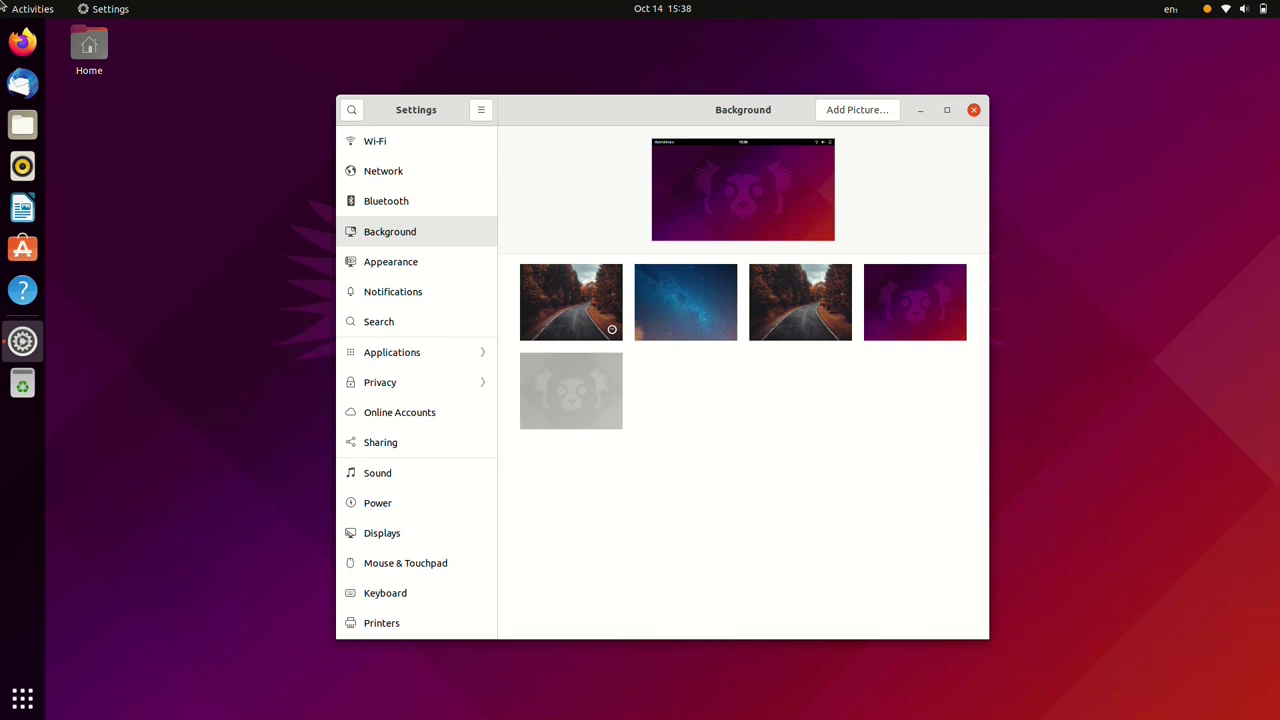
key("Tab")
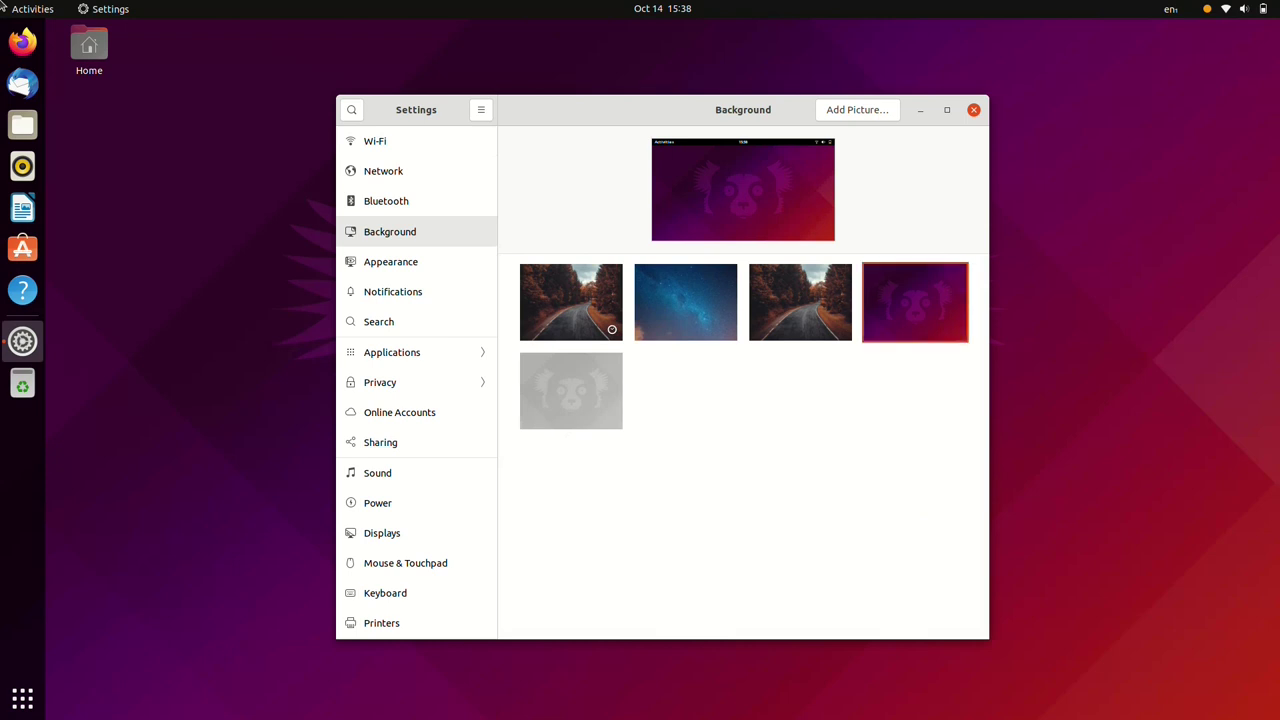
key("Left")
key("Return")
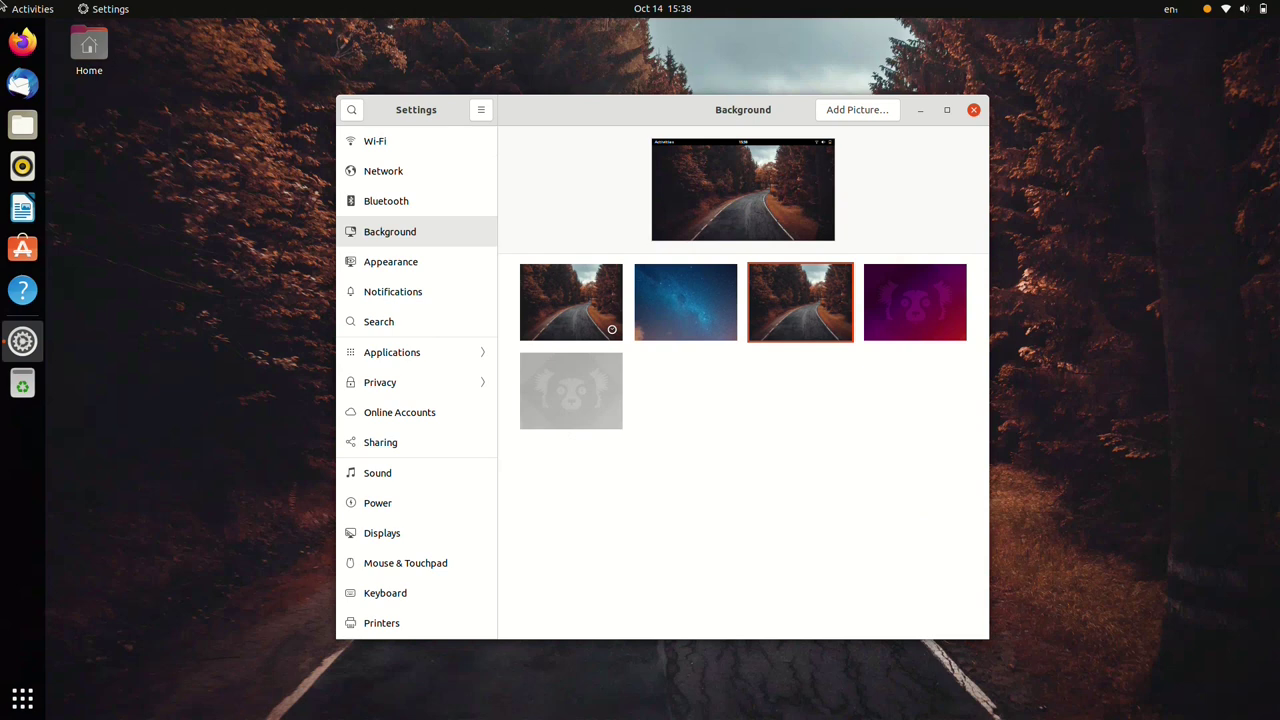
key("Left")
key("Return")
key("Left")
key("Return")
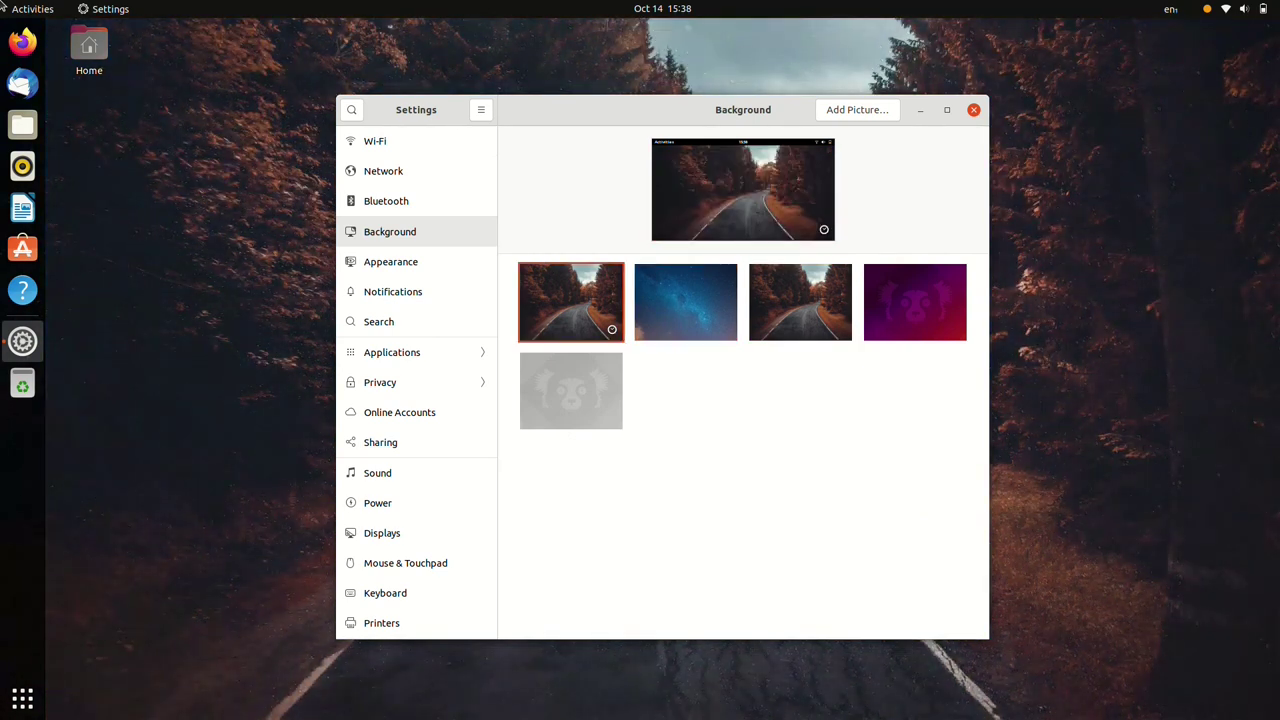
Apply the purple lemur wallpaper as the desktop background and close Settings
key("Right")
key("Right")
key("Right")
key("Return")
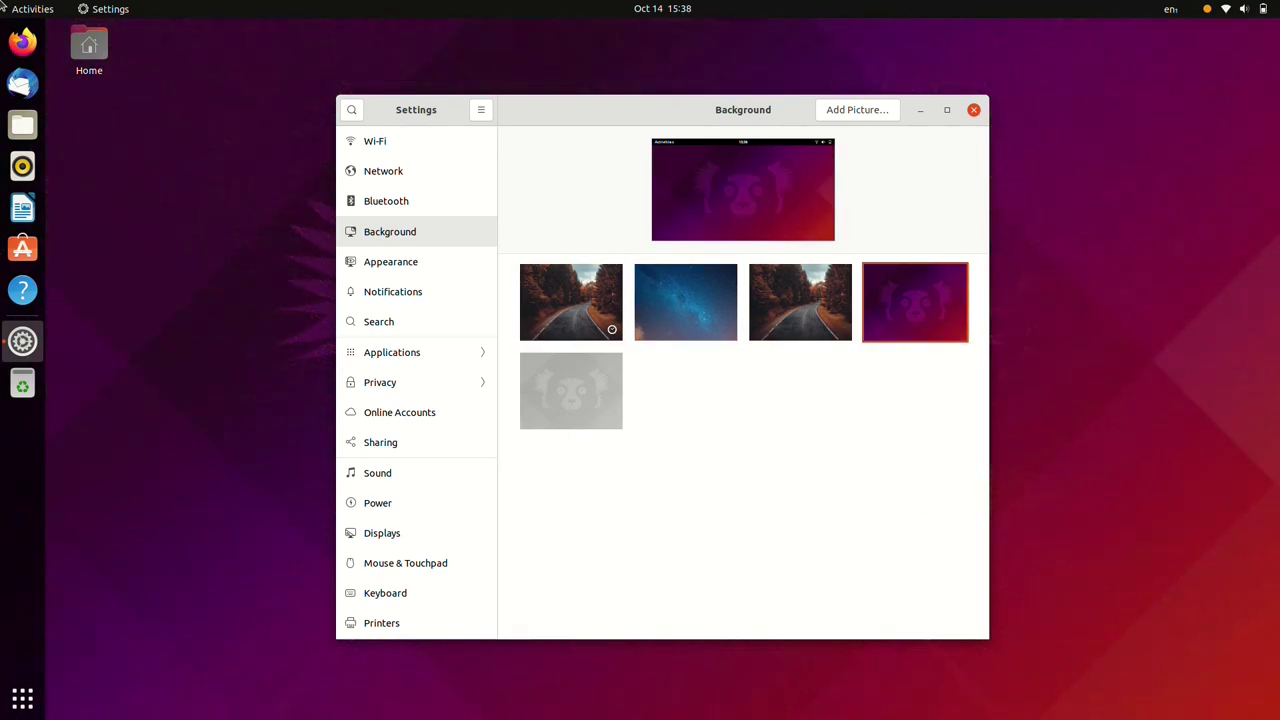
key("alt+F4")
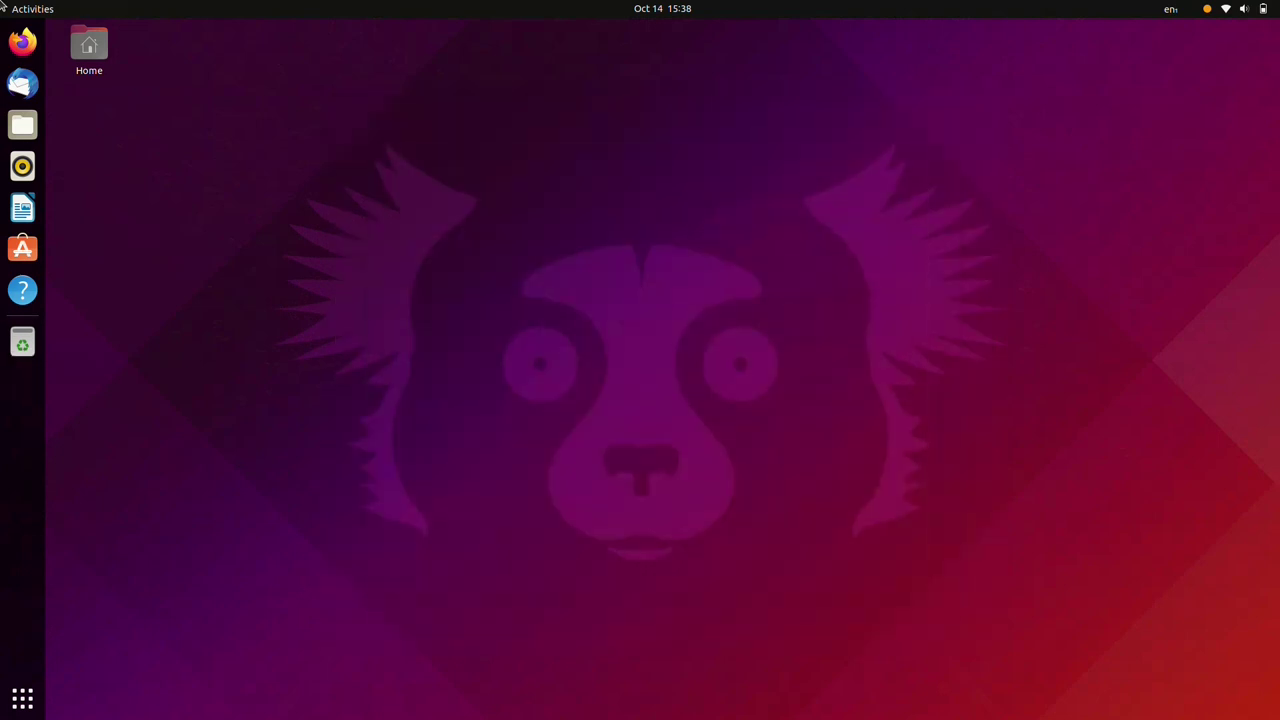
Browse both pages of the application grid and return to the desktop
key("super+a")
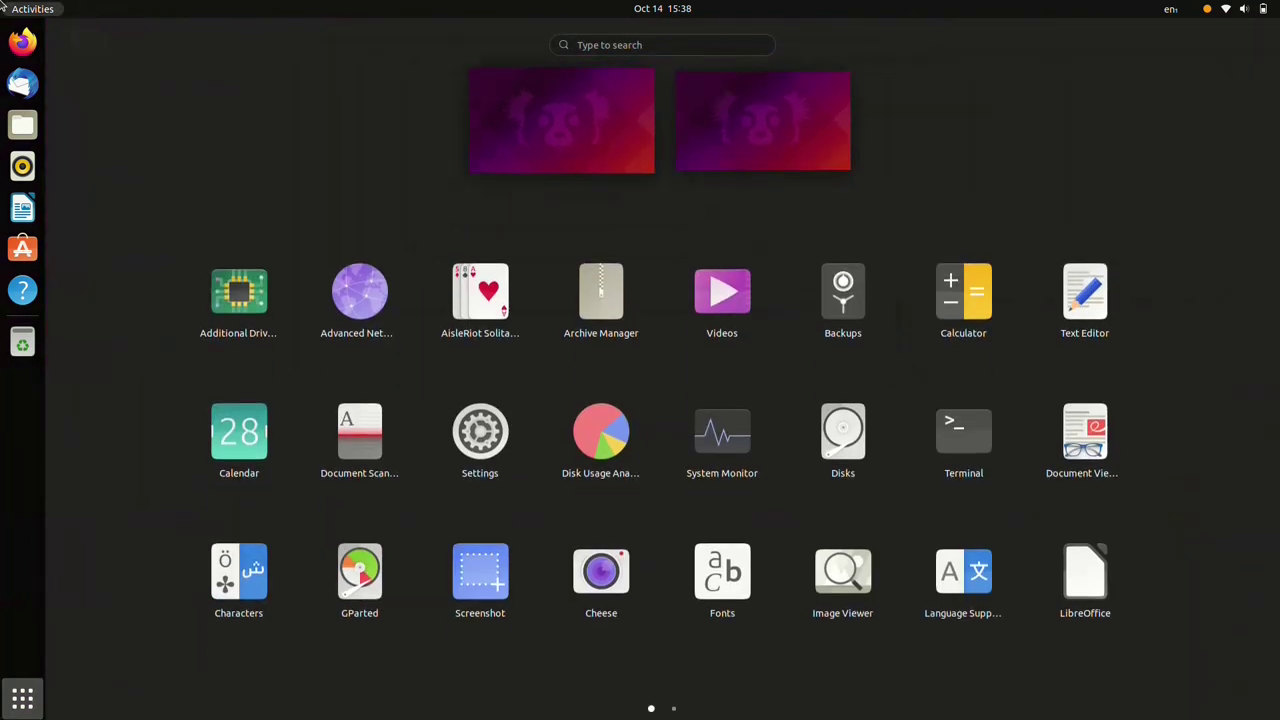
scroll(688, 300, "down", 1)
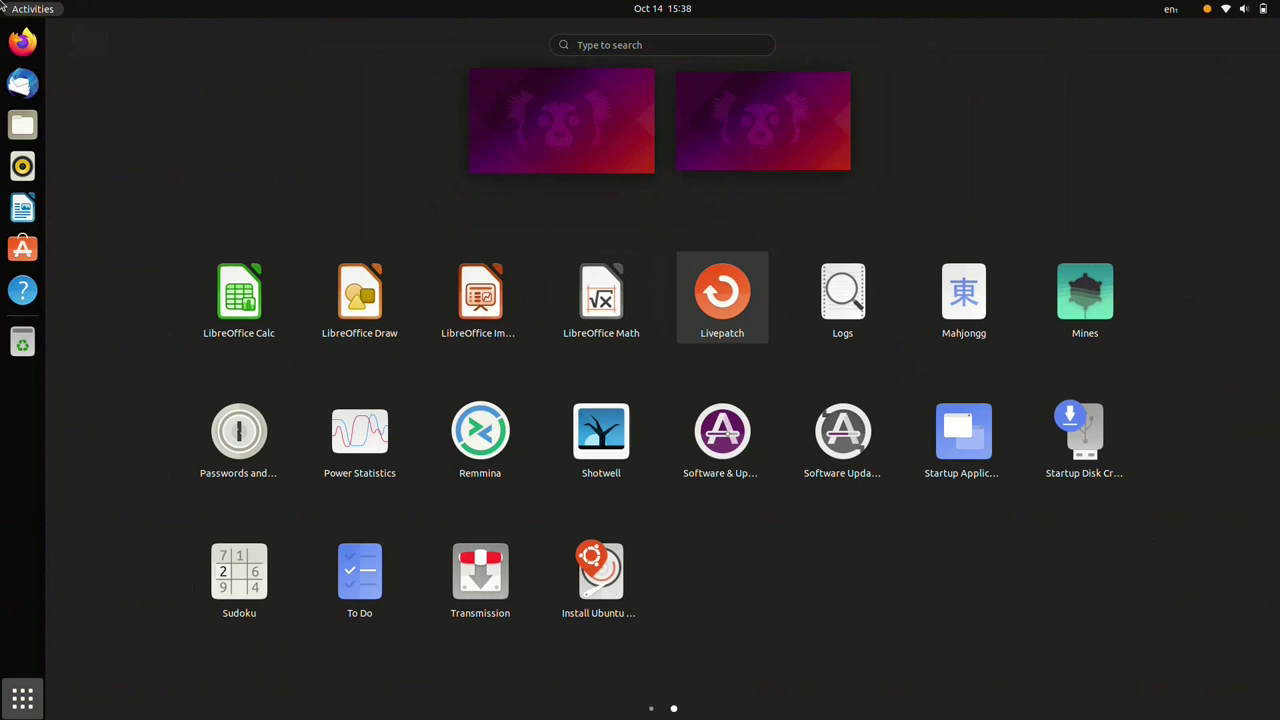
key("Up")
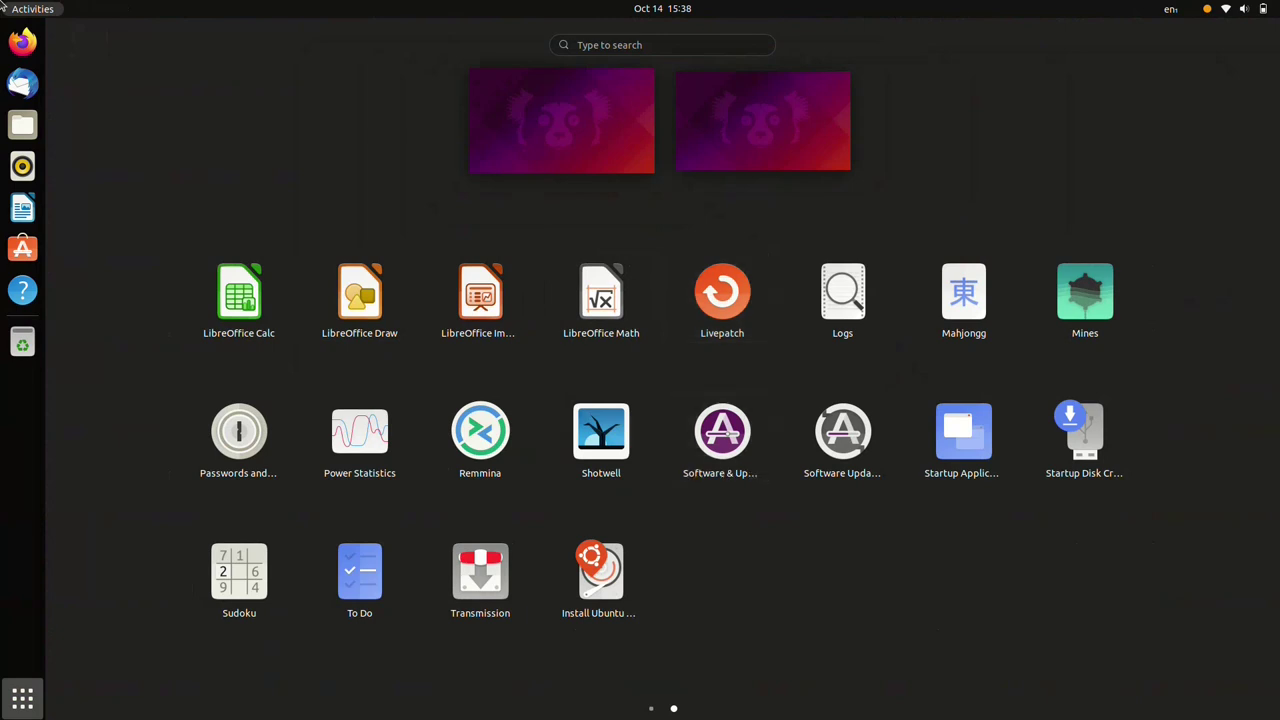
key("Escape")
key("Escape")
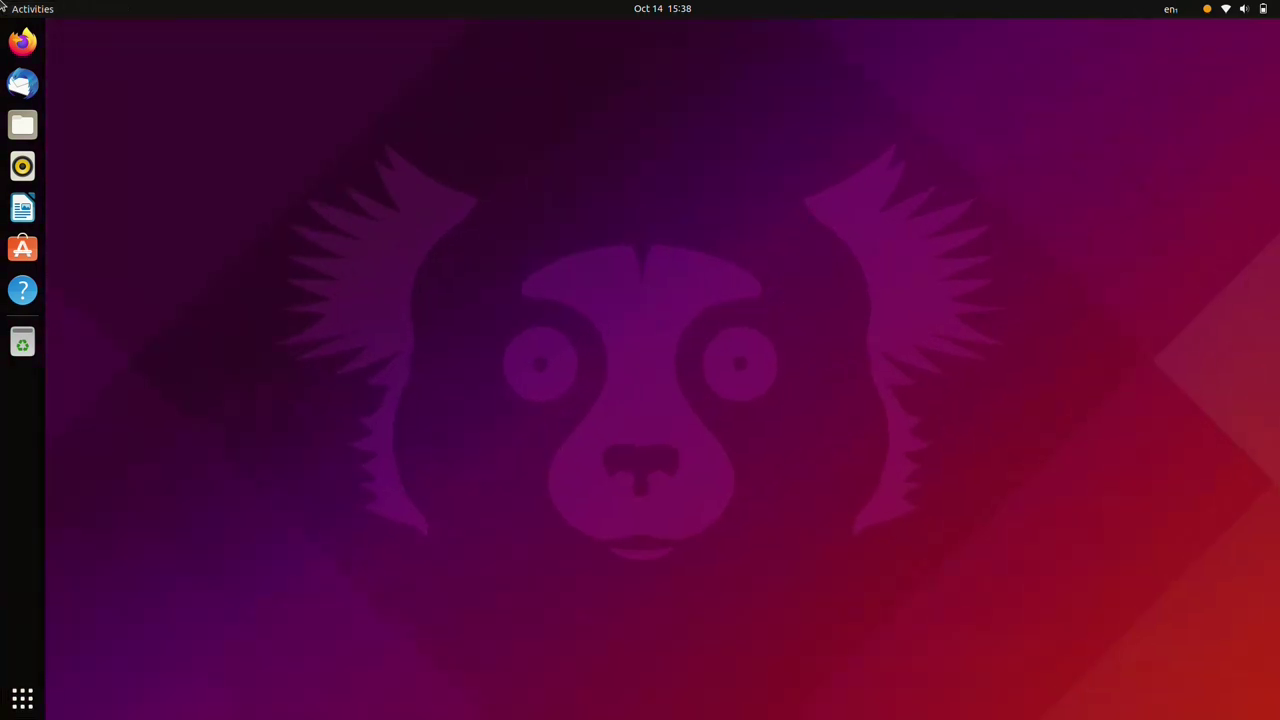
Show the activities overview and switch back and forth between the two workspaces
left_click(3, 7)
key("ctrl+alt+Left")
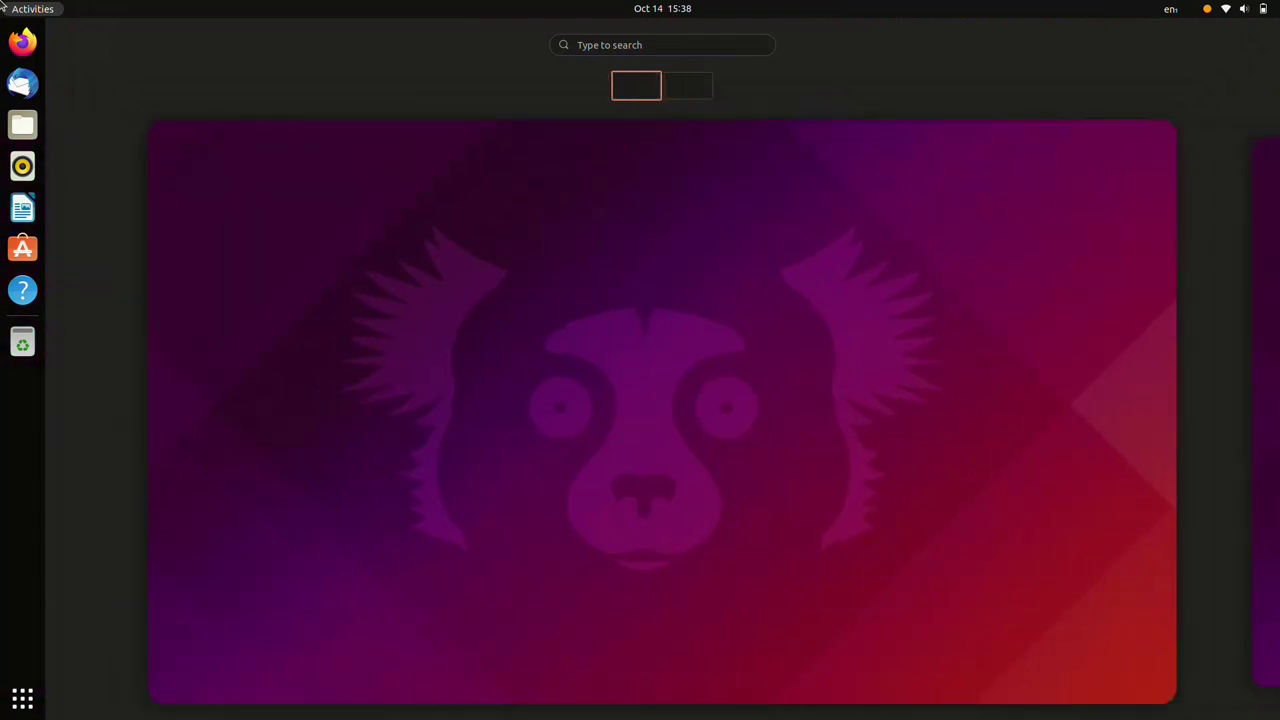
left_click(3, 7)
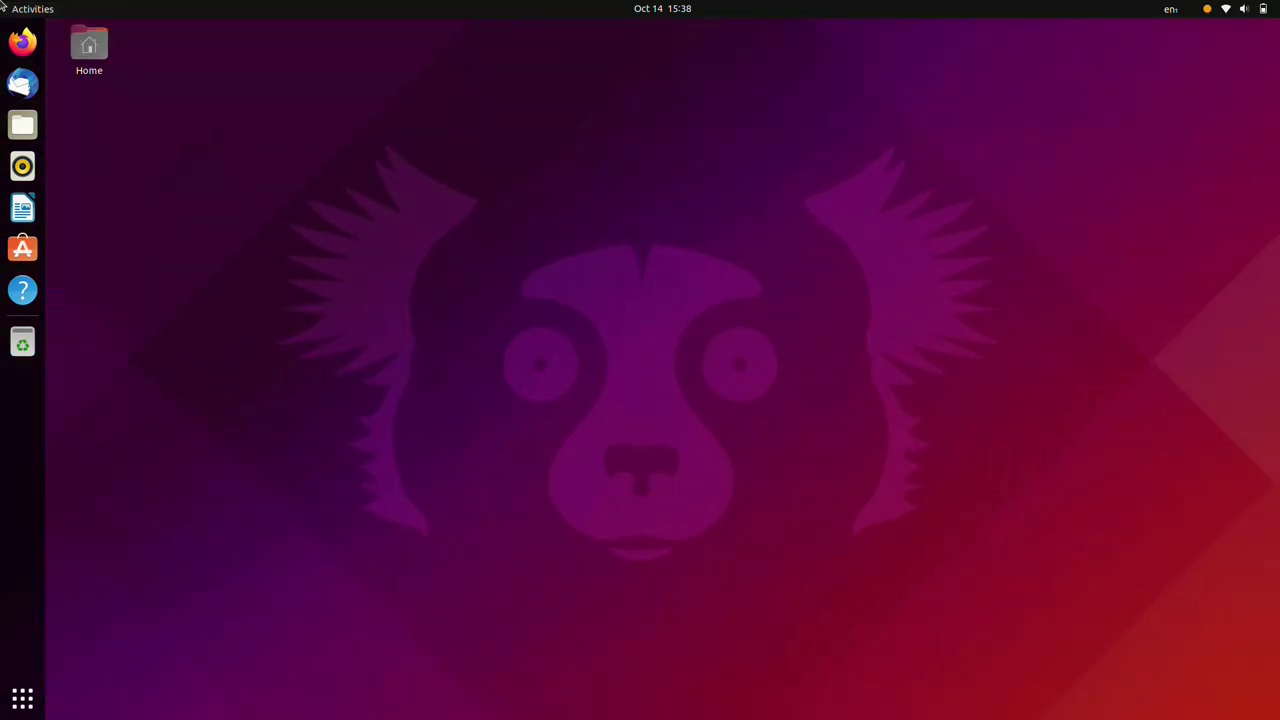
key("super+a")
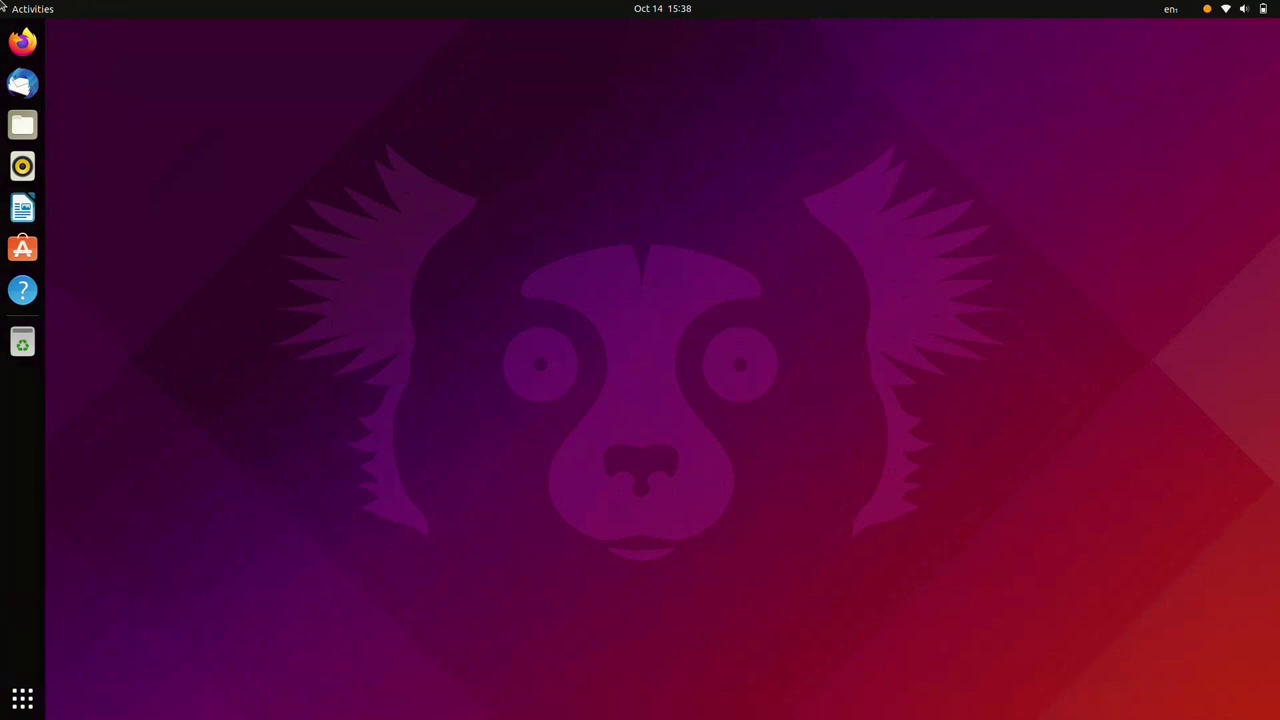
left_click_drag(722, 431, 606, 438)
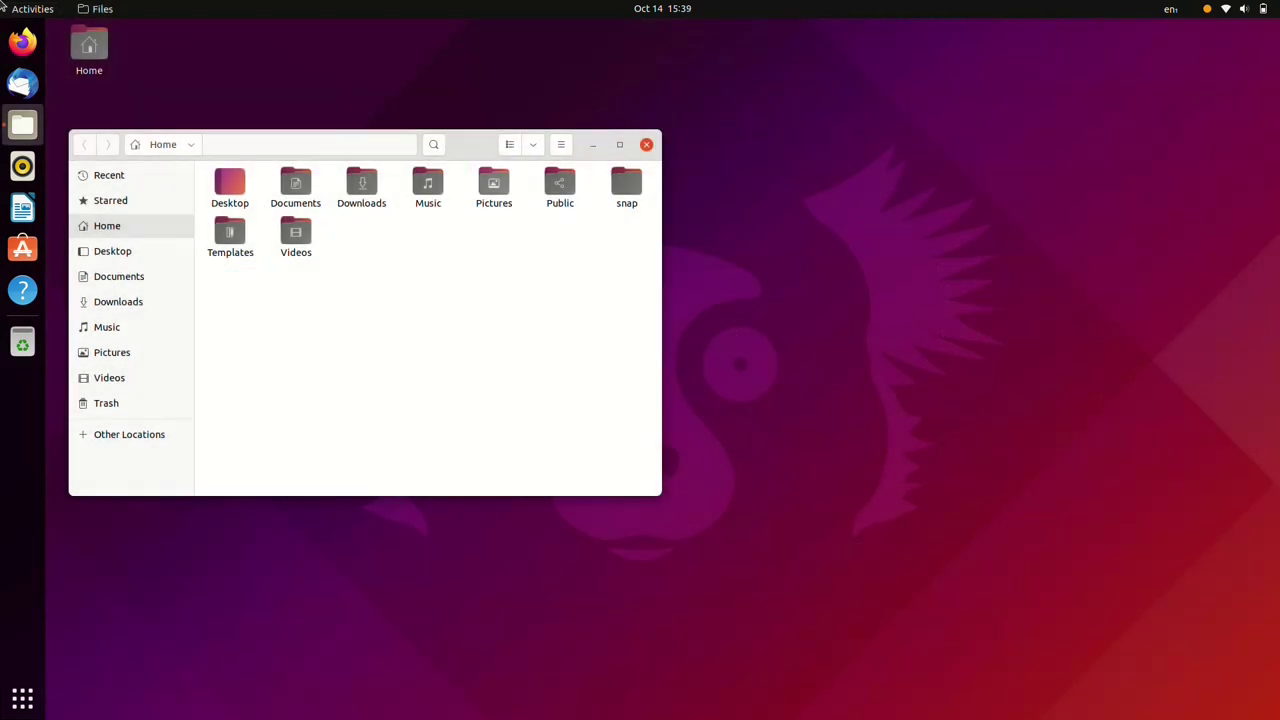
Cycle the Files window through the maximized and right-half tiled layouts, ending at its floating size
key("super+Up")
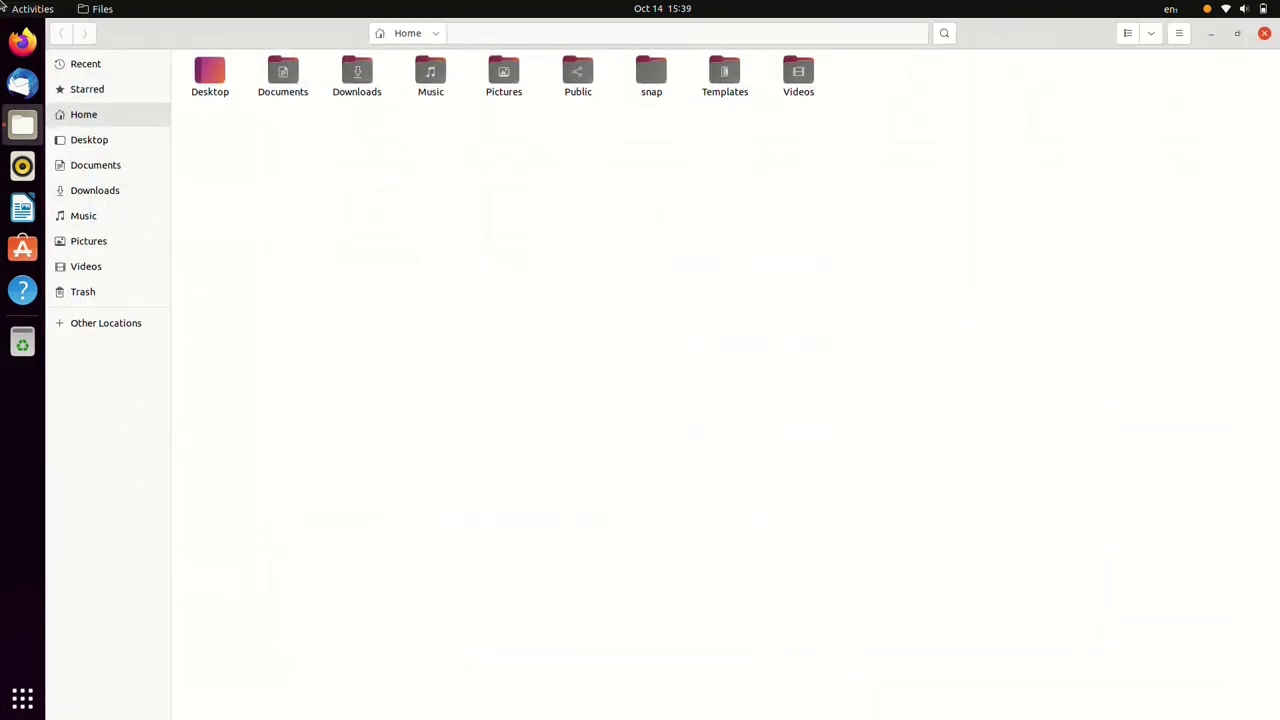
key("super+Down")
mouse_move(533, 138)
left_mouse_down()
mouse_move(829, 102)
mouse_move(1271, 96)
left_mouse_up()
key("super+Right")
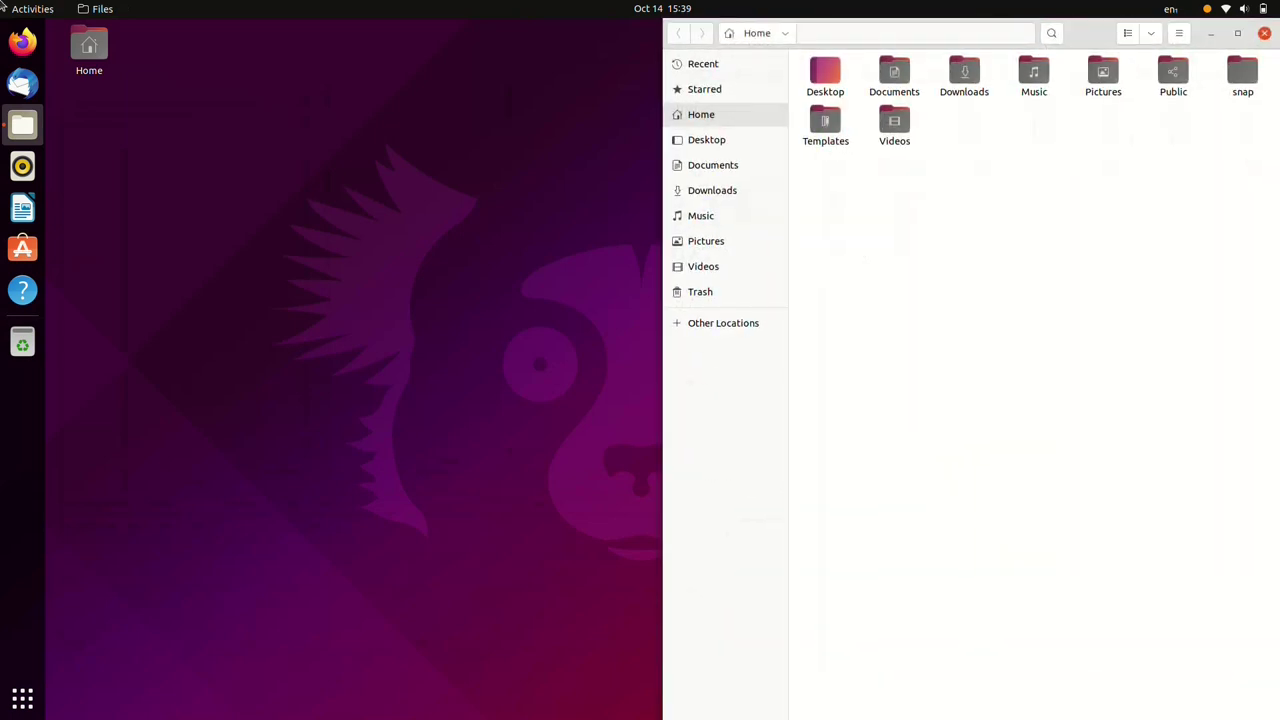
key("super+Down")
key("super+Up")
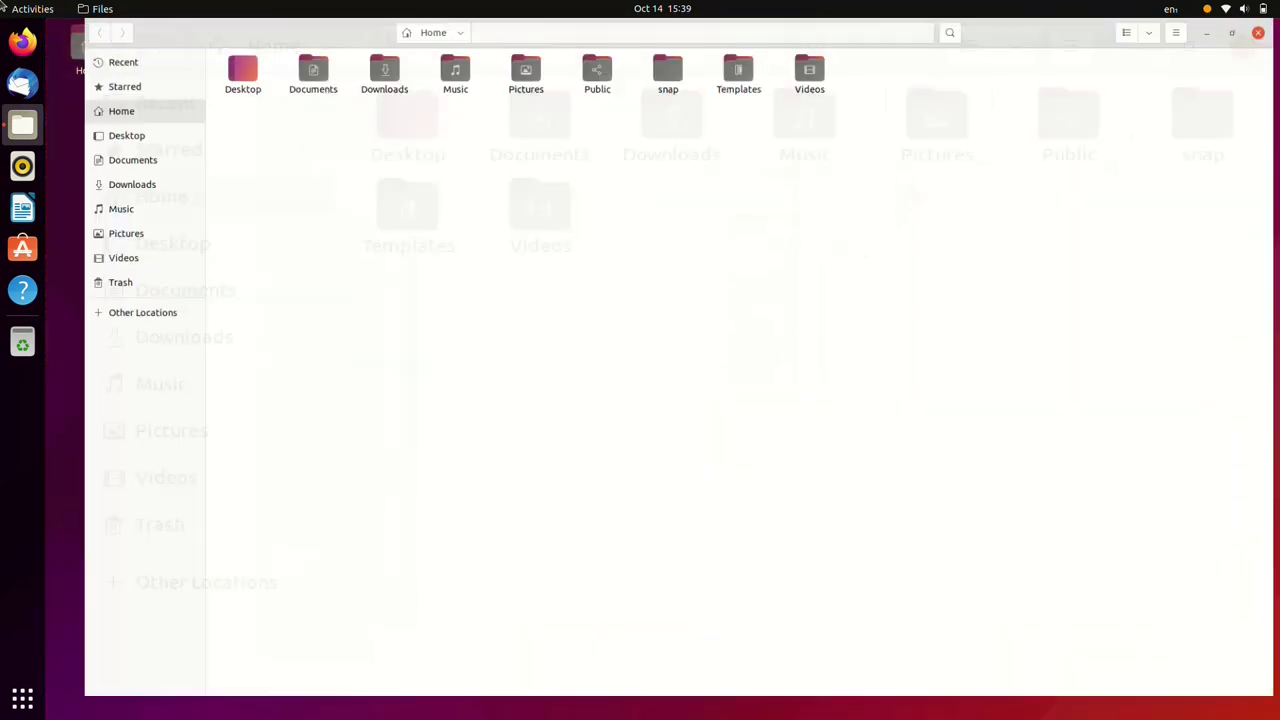
key("super+Down")
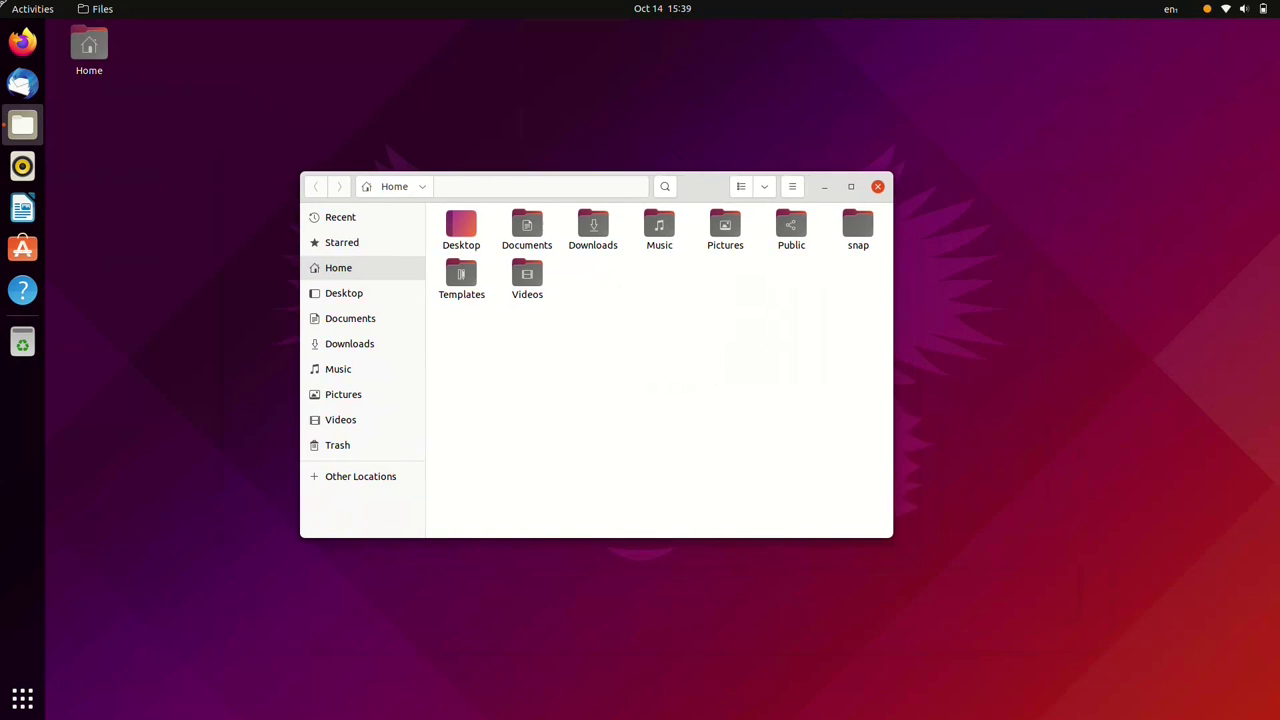
View the About information of the Files application and close it
key("F10")
key("Down")
key("Down")
key("Down")
key("Down")
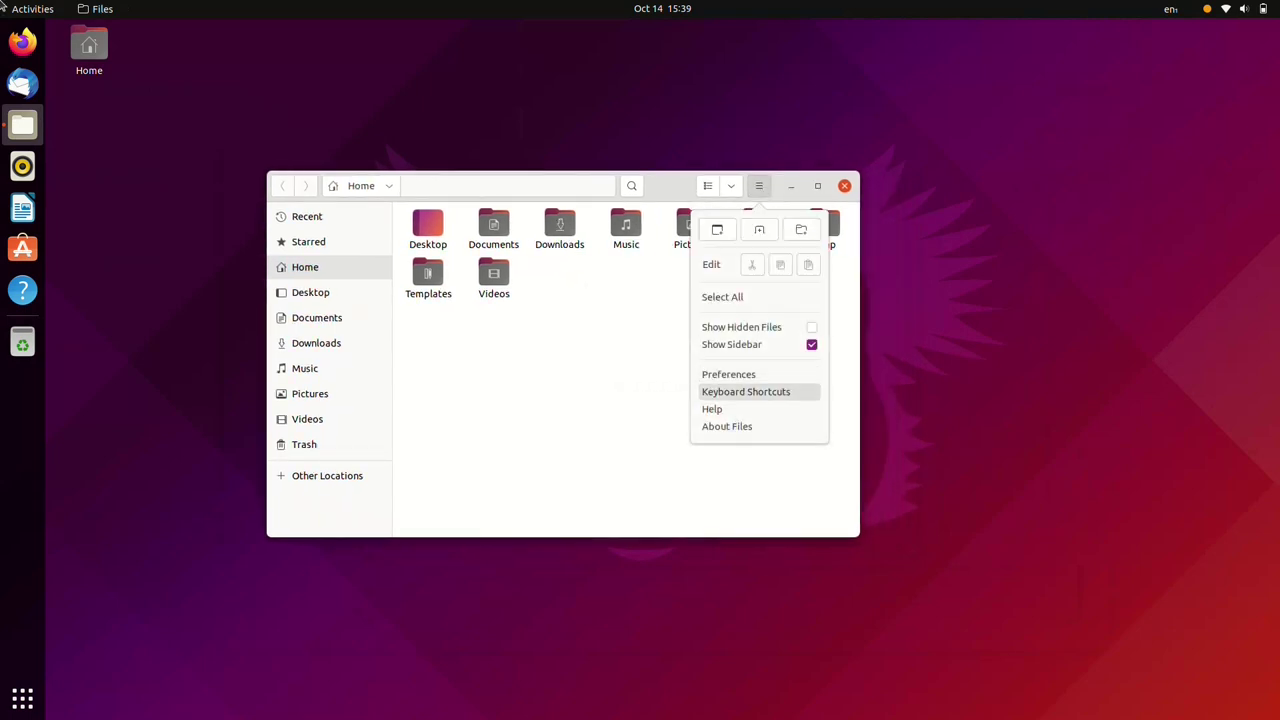
key("Return")
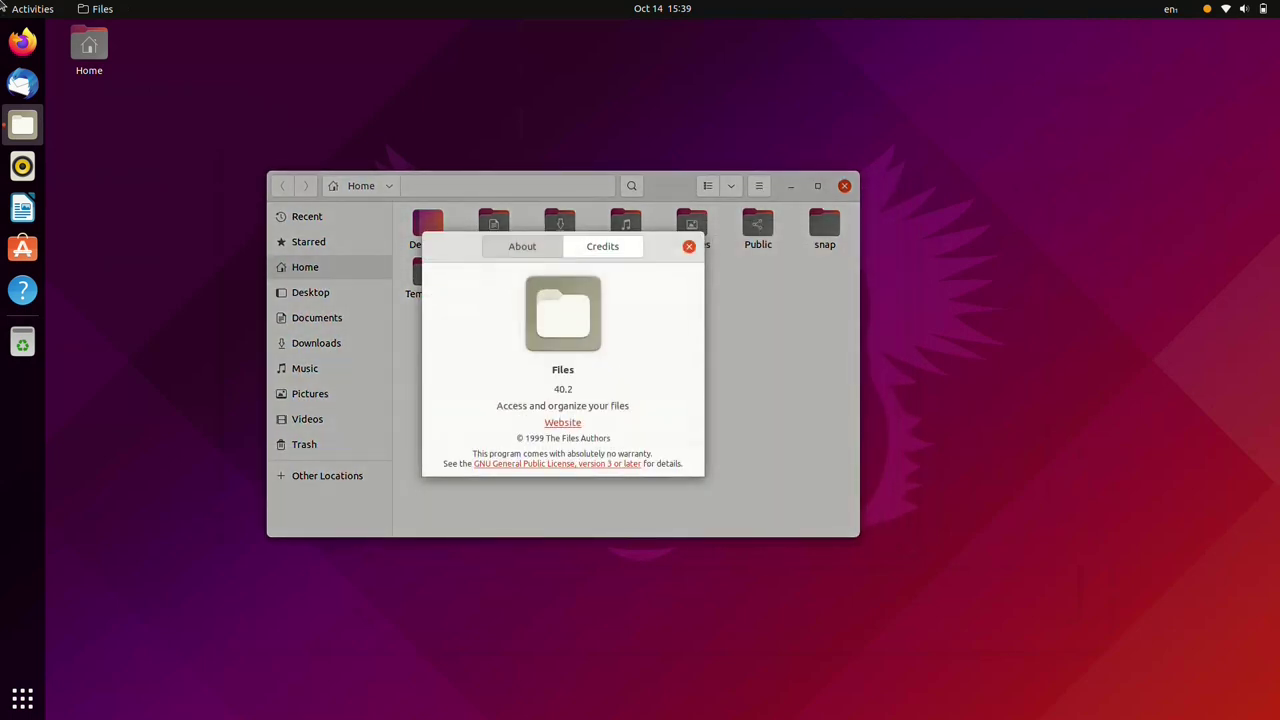
key("Escape")
Enlarge the folder icons in the Home folder and reduce them again
key("ctrl+plus")
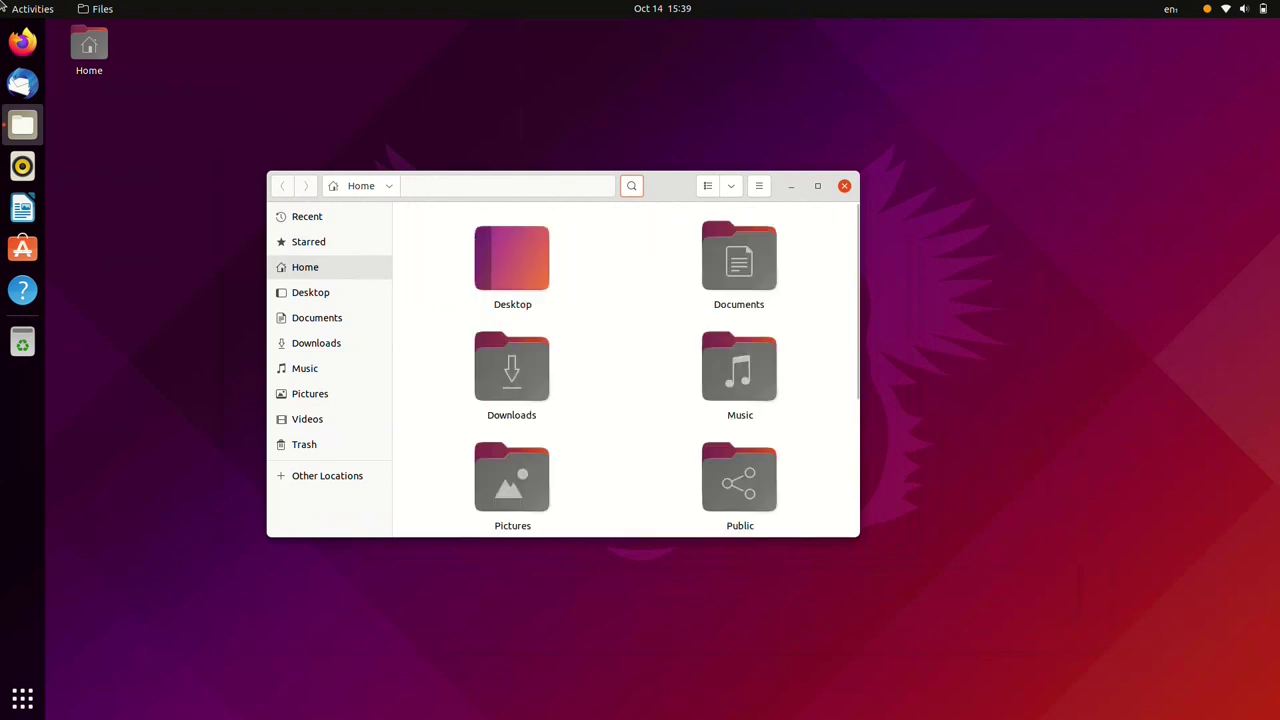
key("ctrl+minus")
key("ctrl+plus")
key("ctrl+minus")
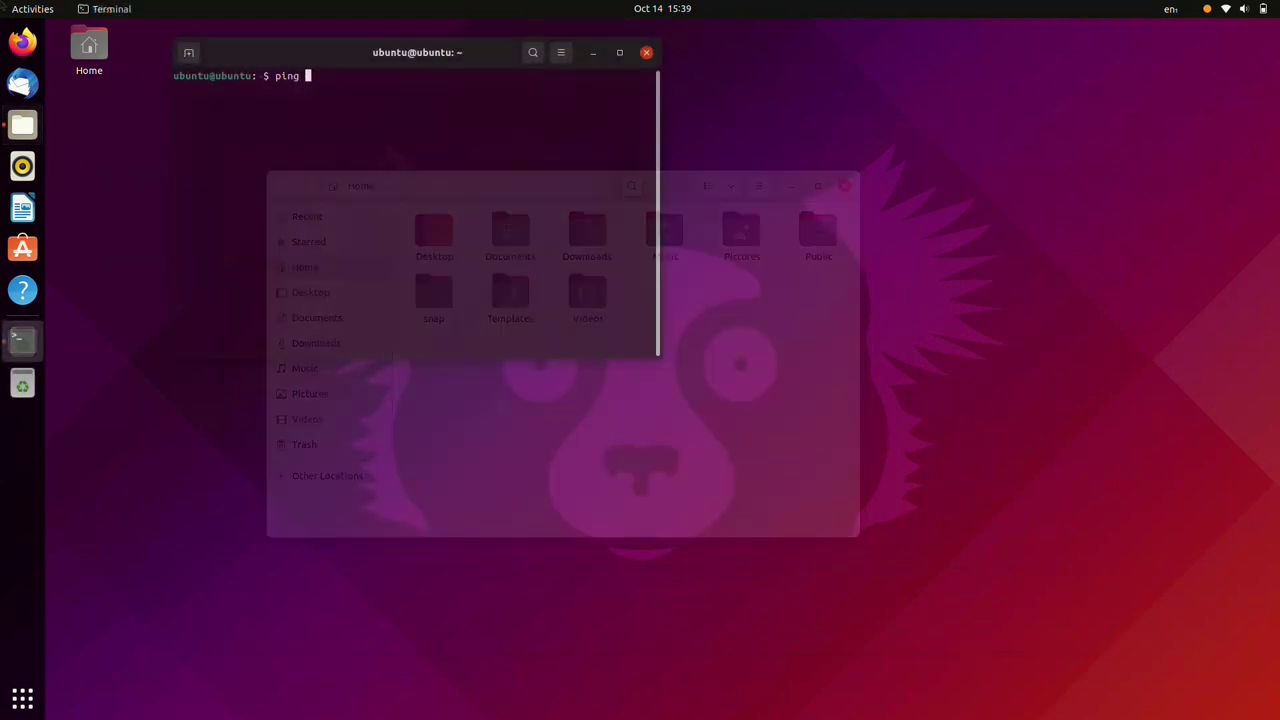
Complete the ping command with the host ubuntu.com and run it in the terminal
type("ubun")
type("tu.com")
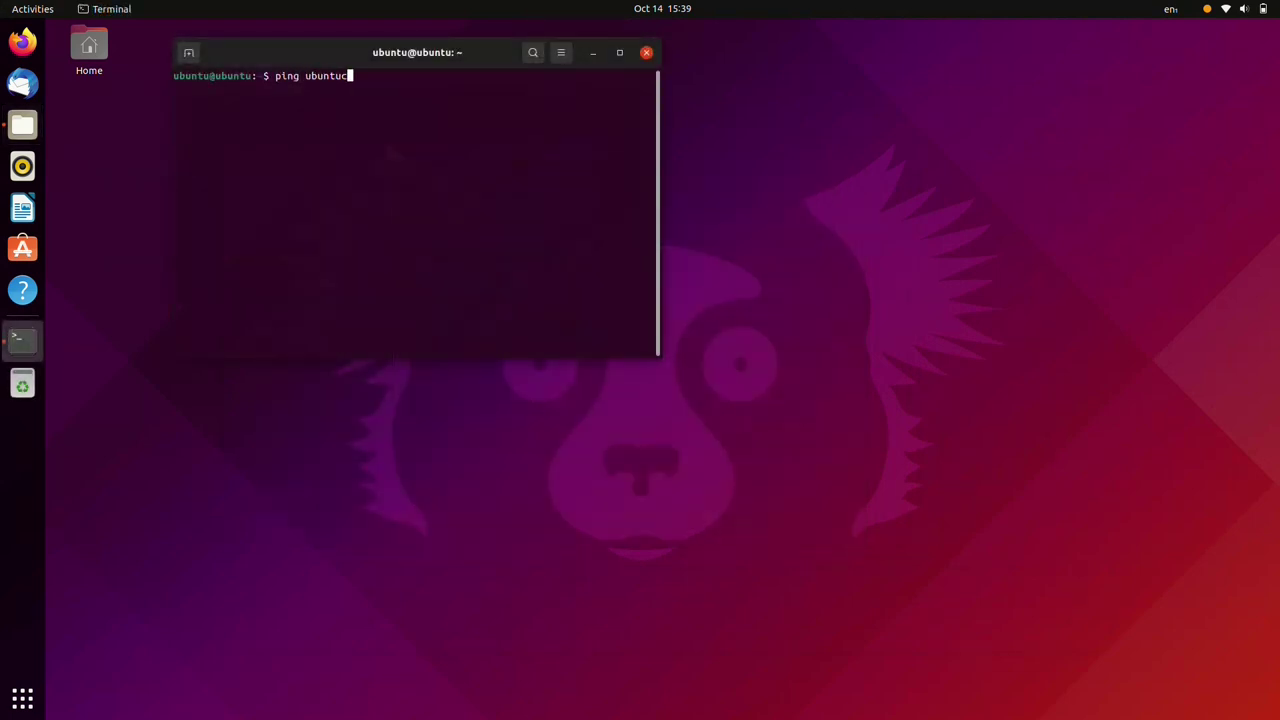
key("Return")
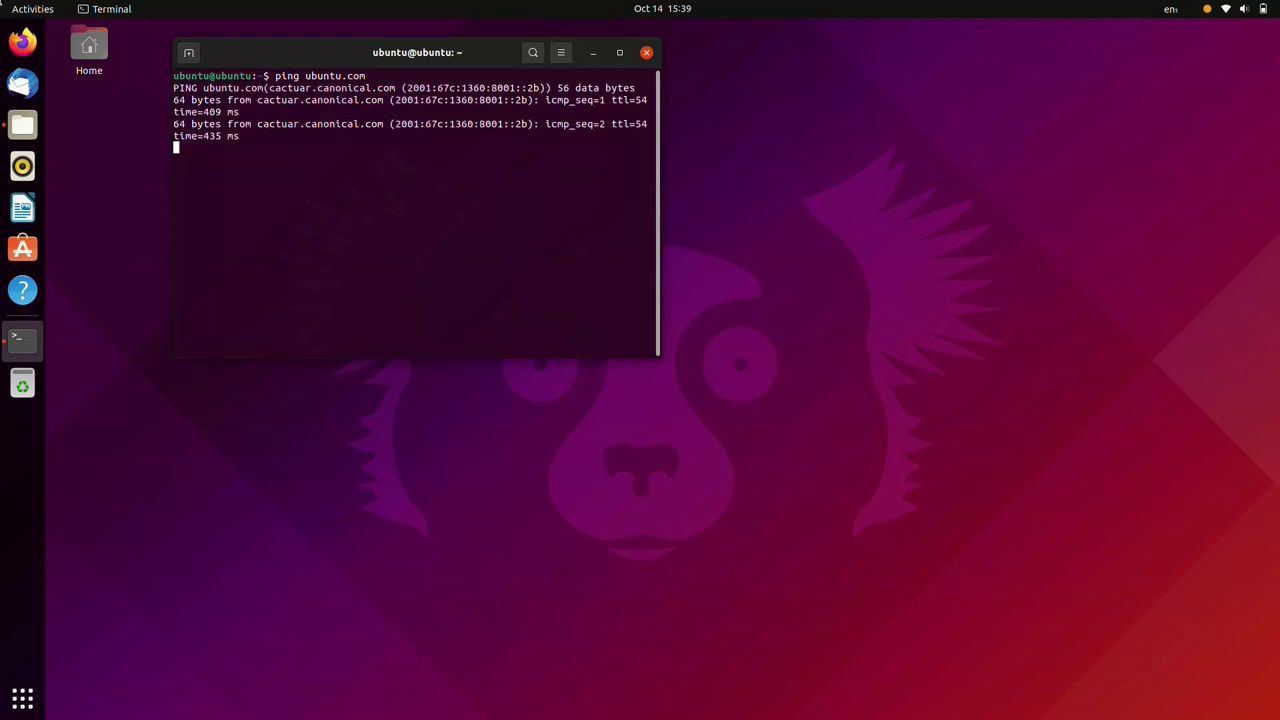
Switch back and forth between the Terminal and Files windows
key("alt+Tab")
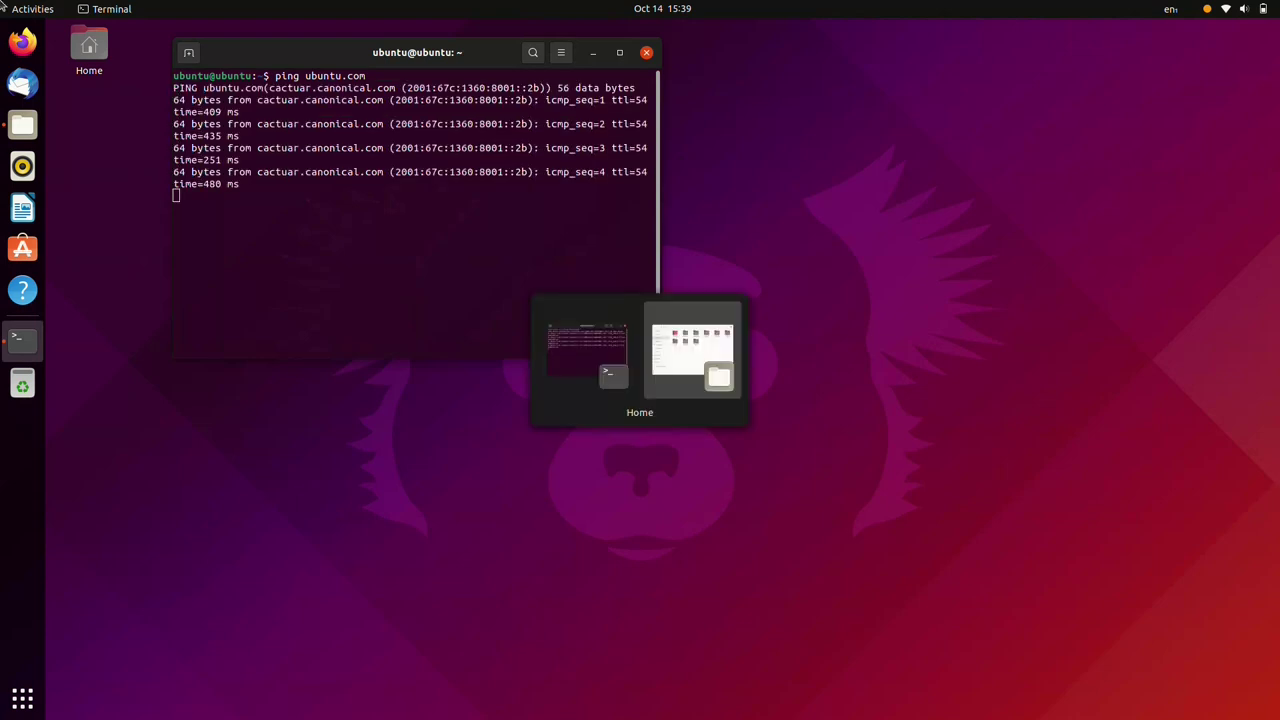
key("alt+Tab")
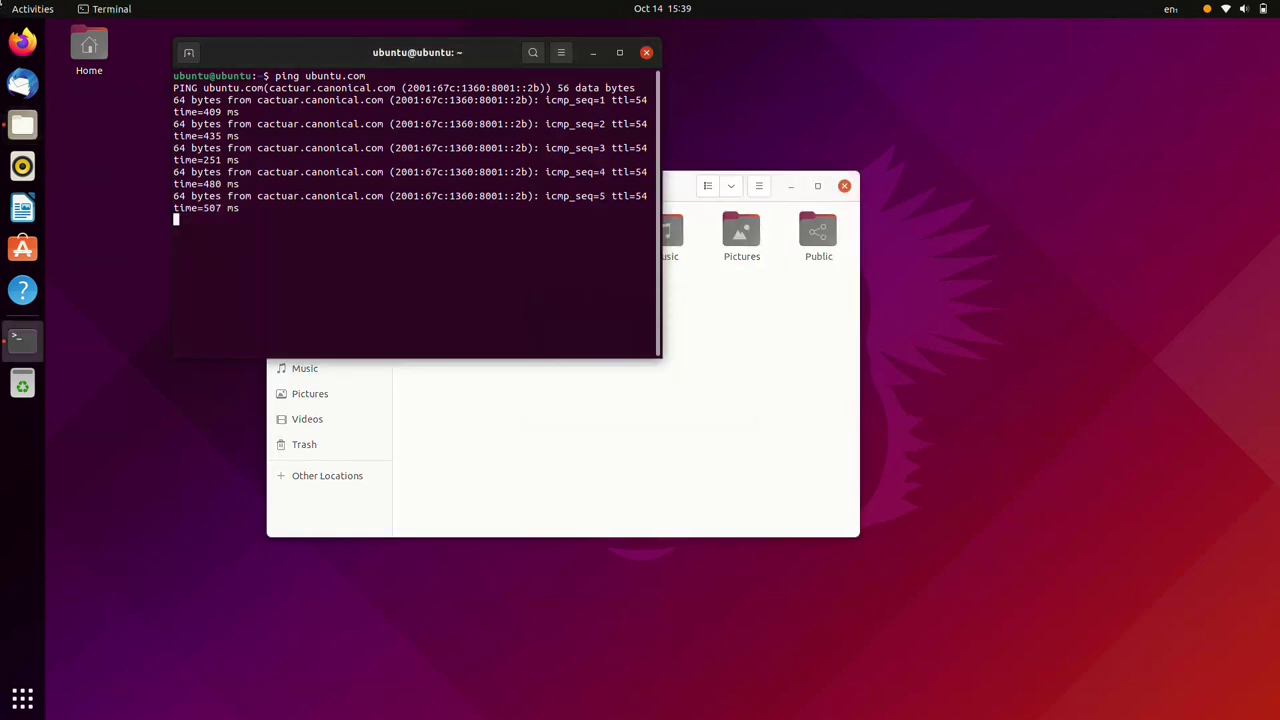
key("alt+Tab")
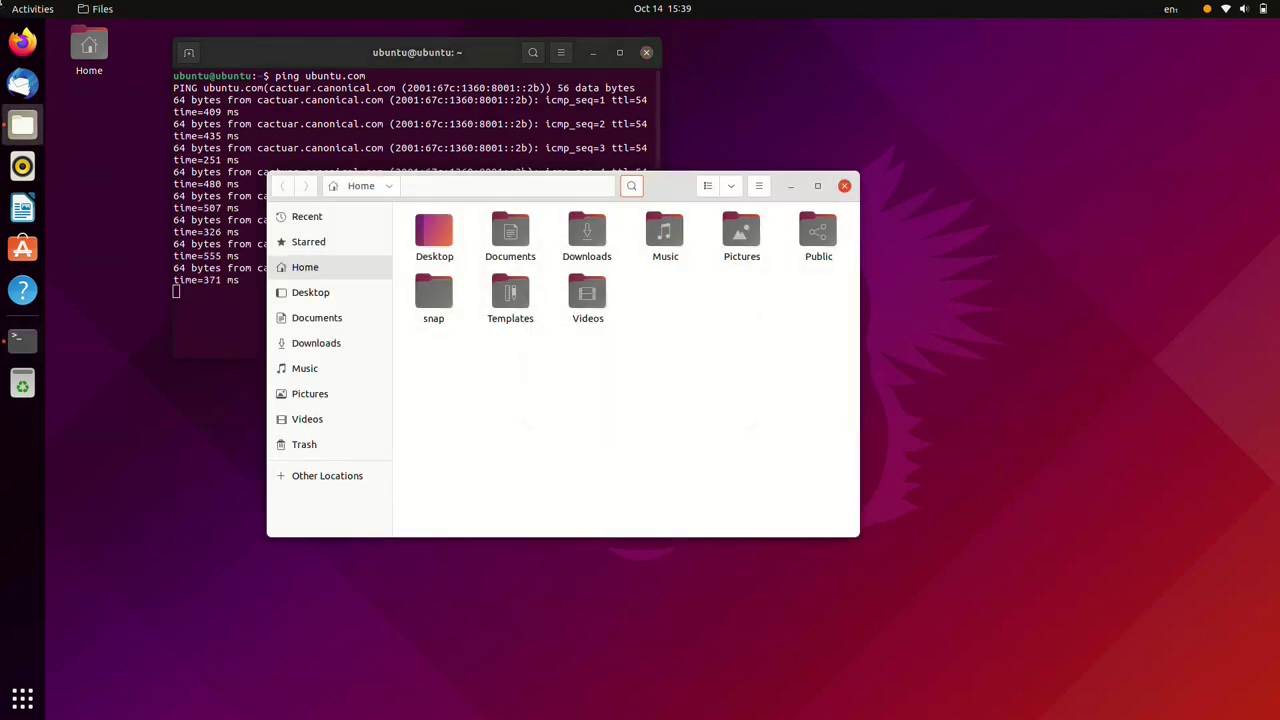
key("alt+Tab")
Show all open windows in the activities overview and close the Home folder window
key("super")
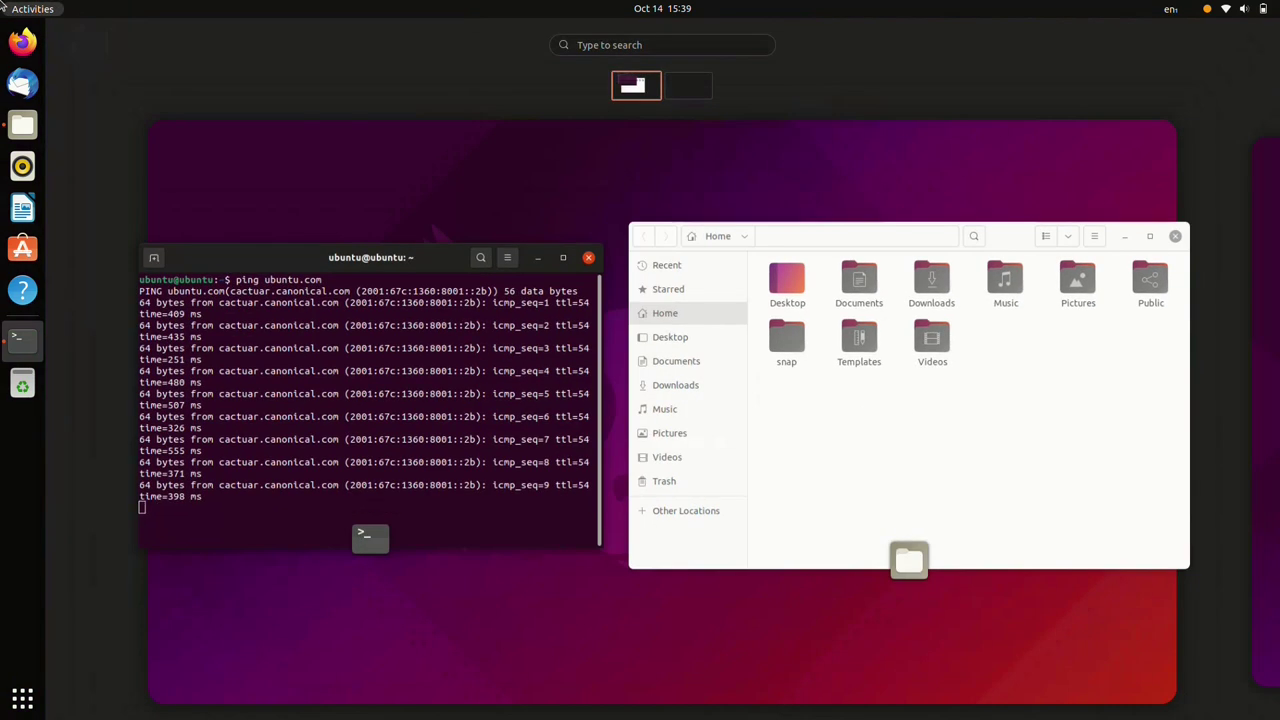
key("Tab")
key("Tab")
key("Tab")
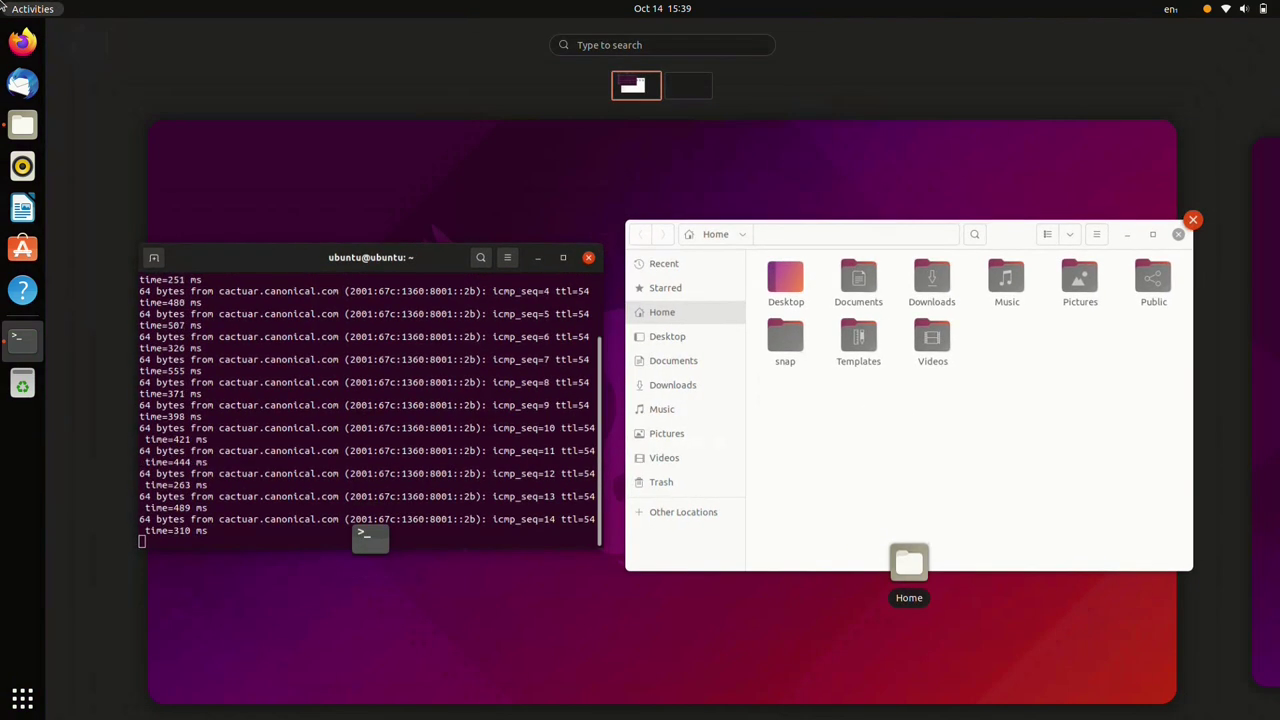
key("ctrl+w")
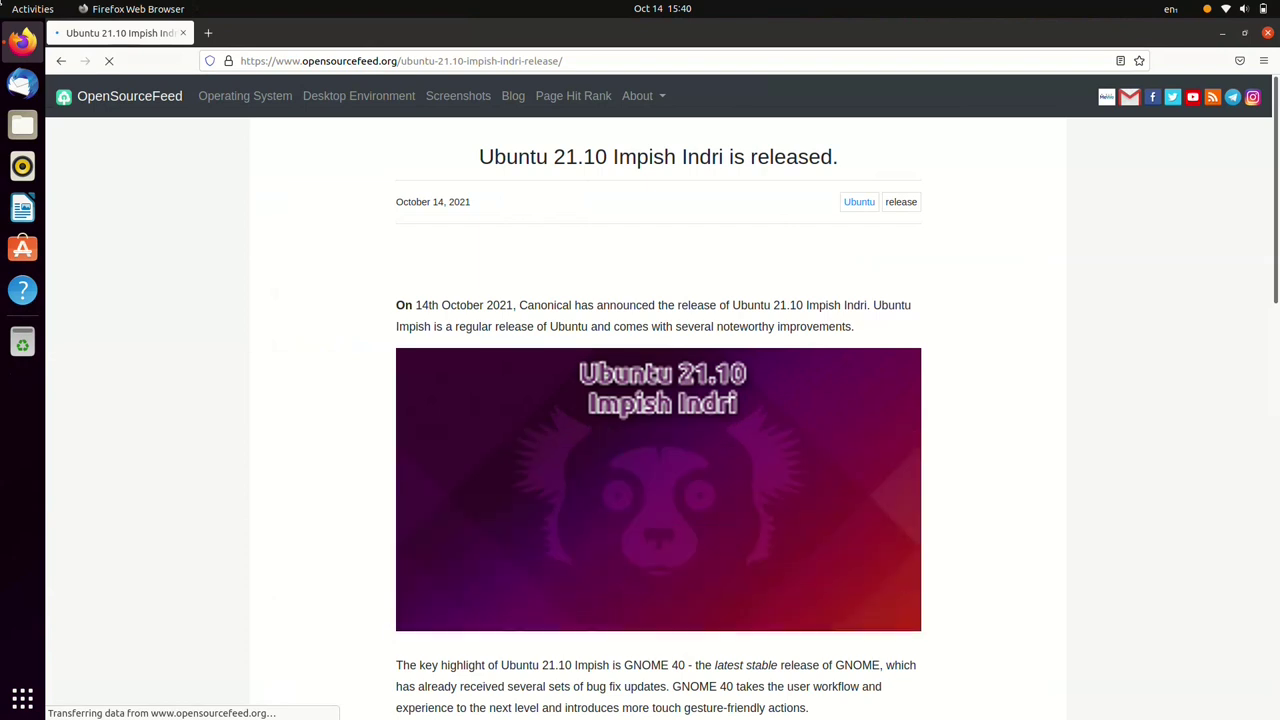
Skim the Ubuntu 21.10 Impish Indri release article down to its related stories and return to its beginning
scroll(658, 400, "down", 8)
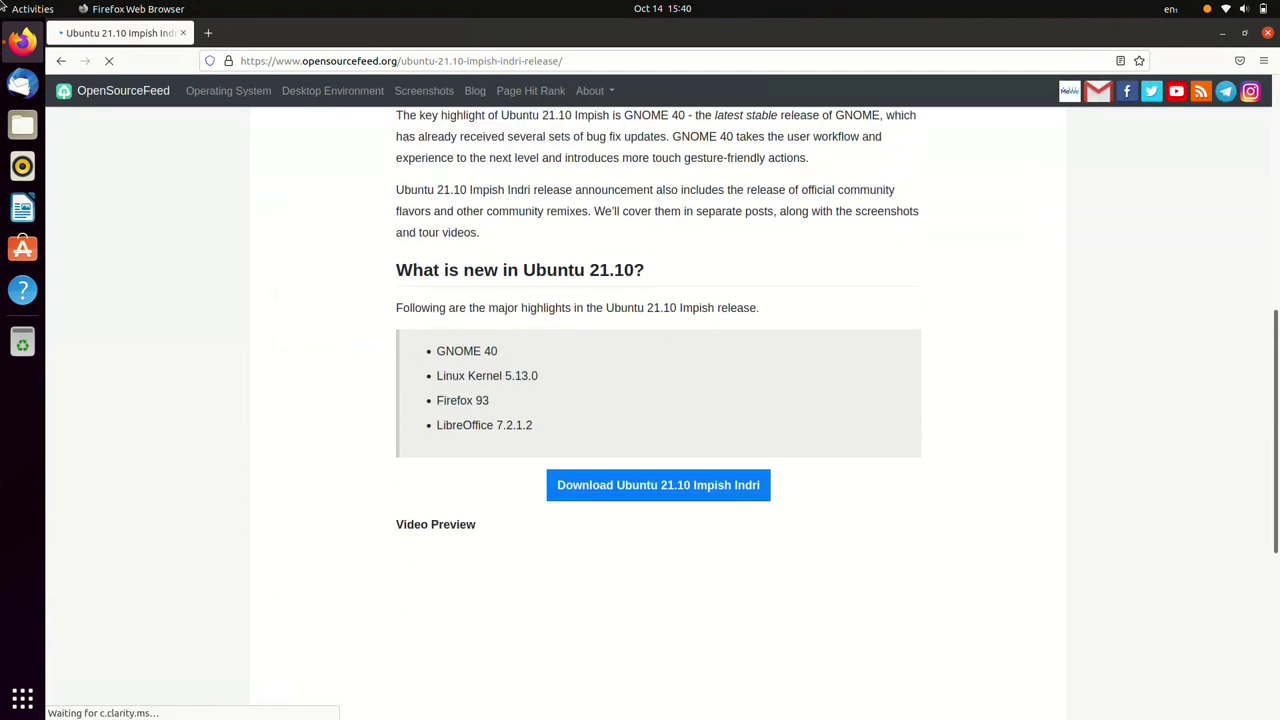
key("Page_Down")
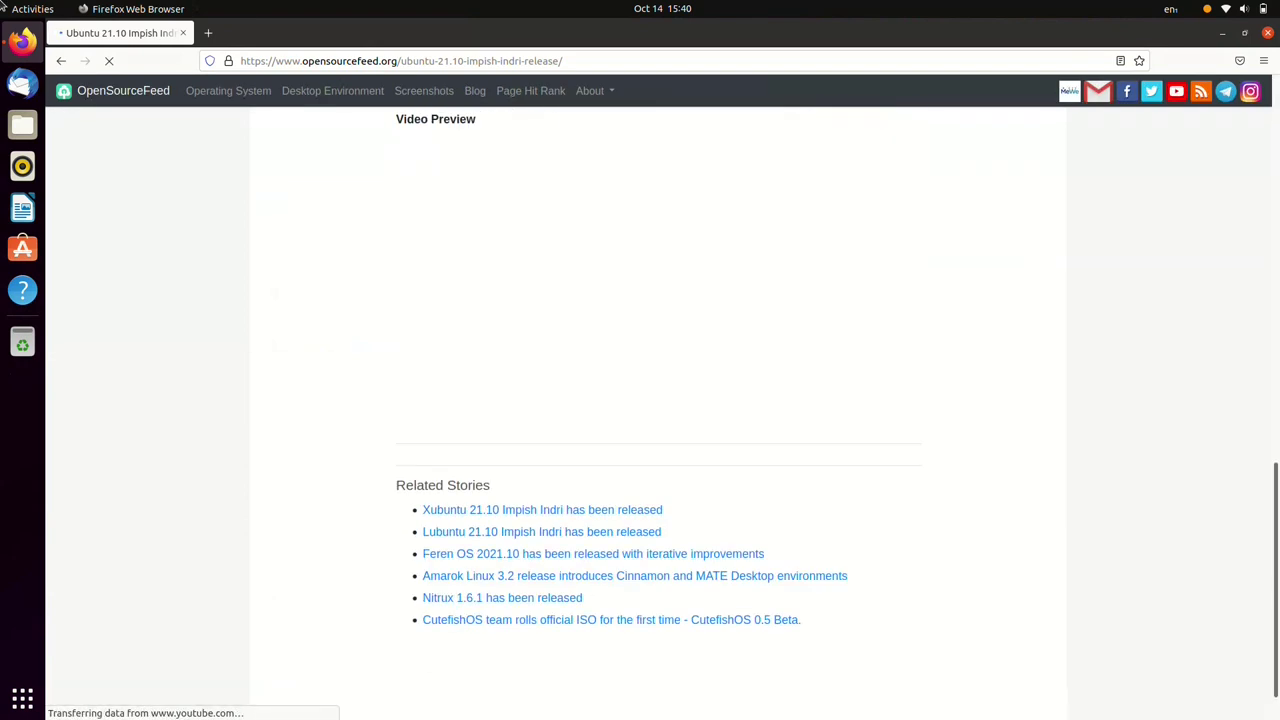
key("Home")
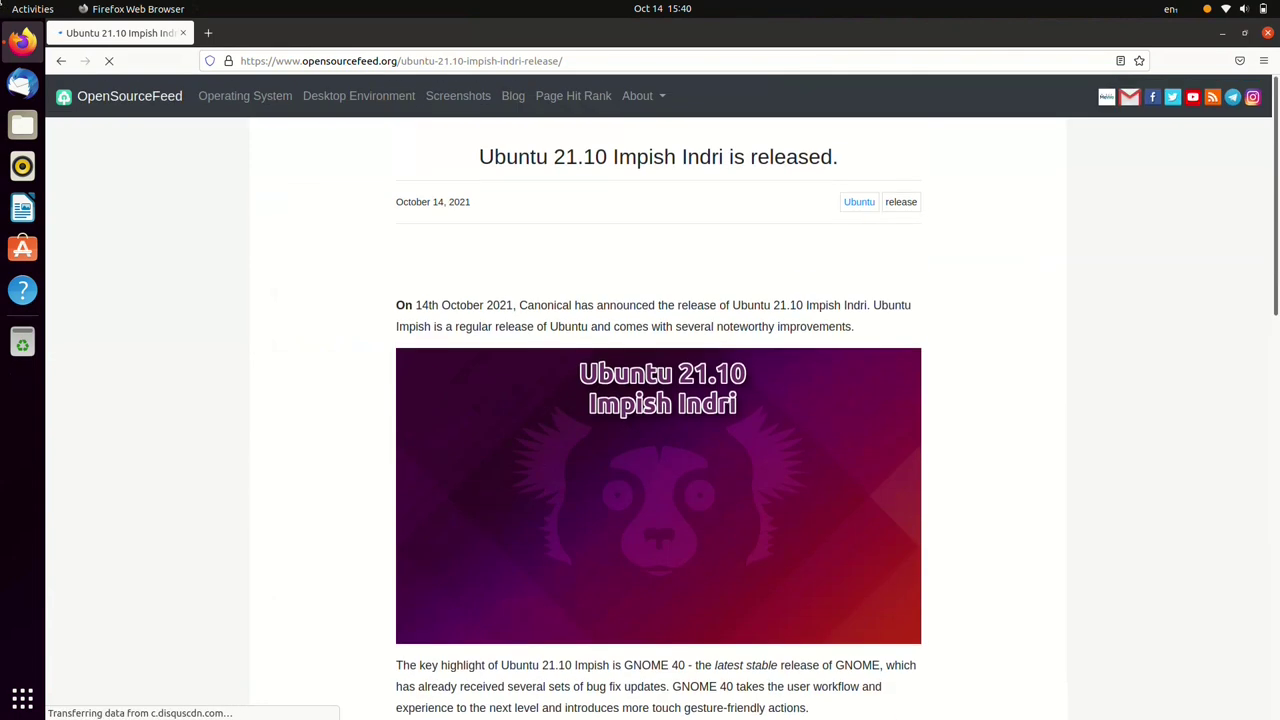
Show the version information in the About Firefox window
key("F10")
key("Return")
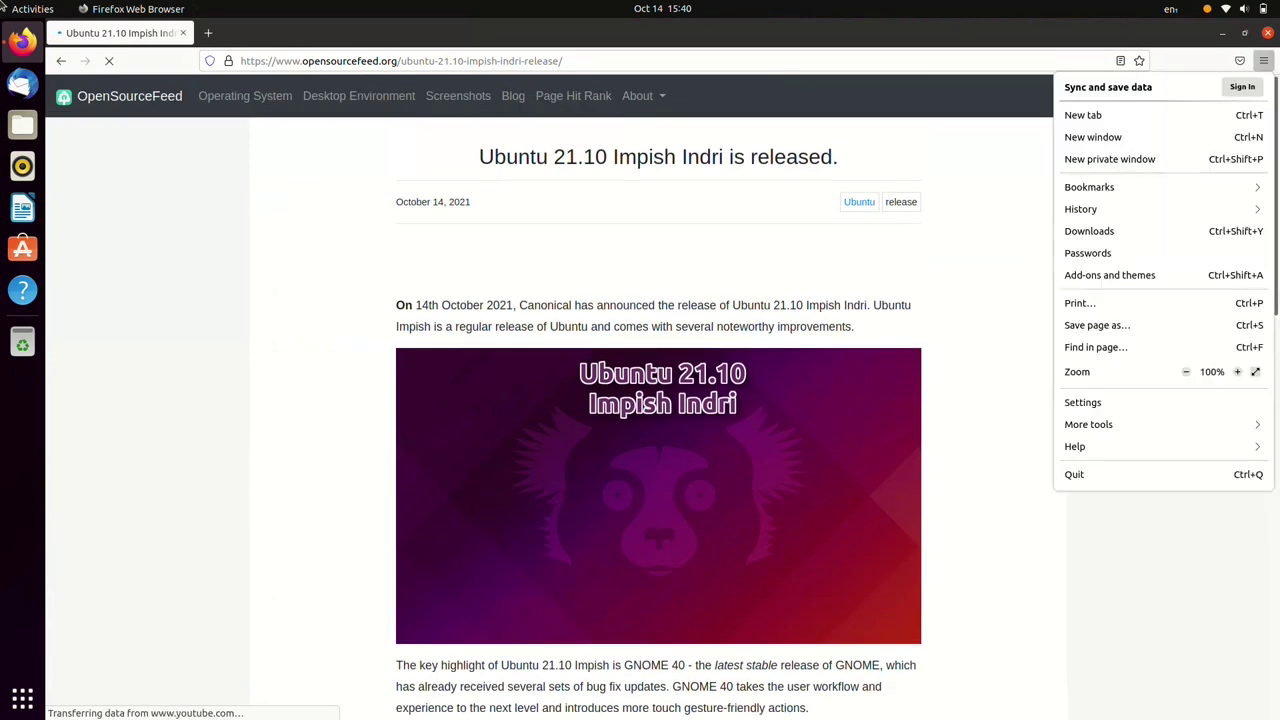
key("Up")
key("Up")
key("Return")
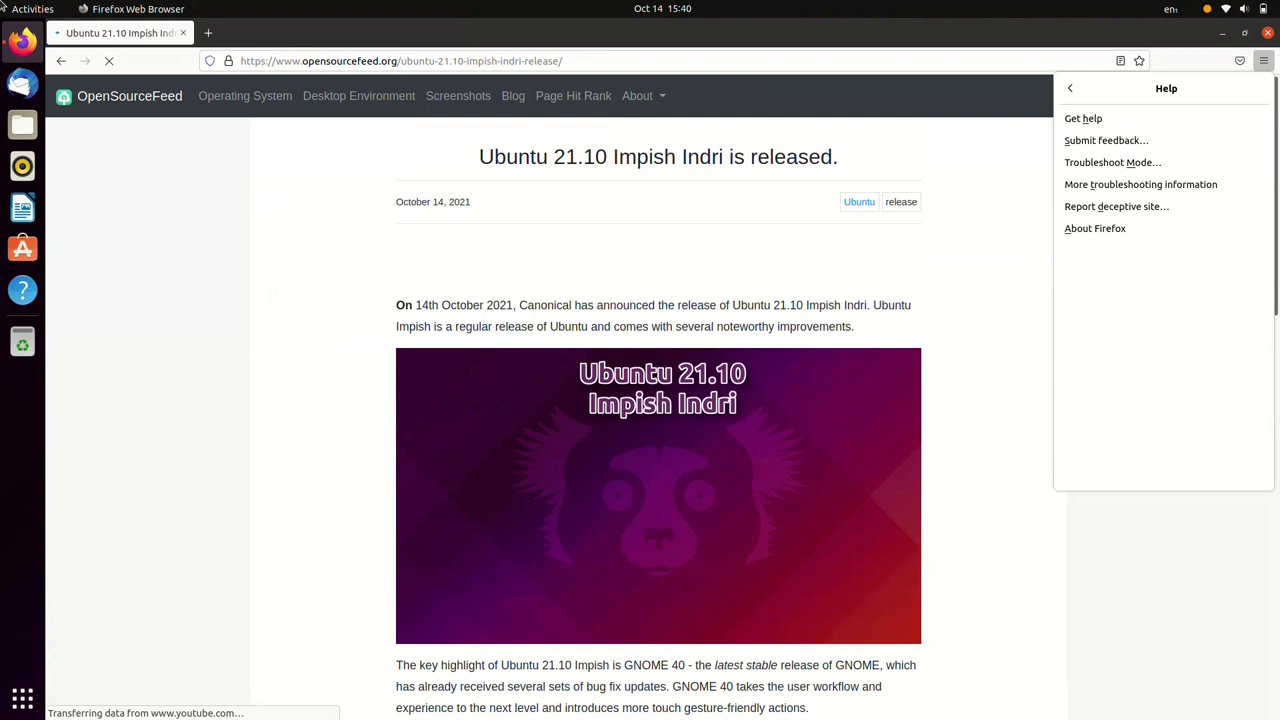
key("Up")
key("Return")
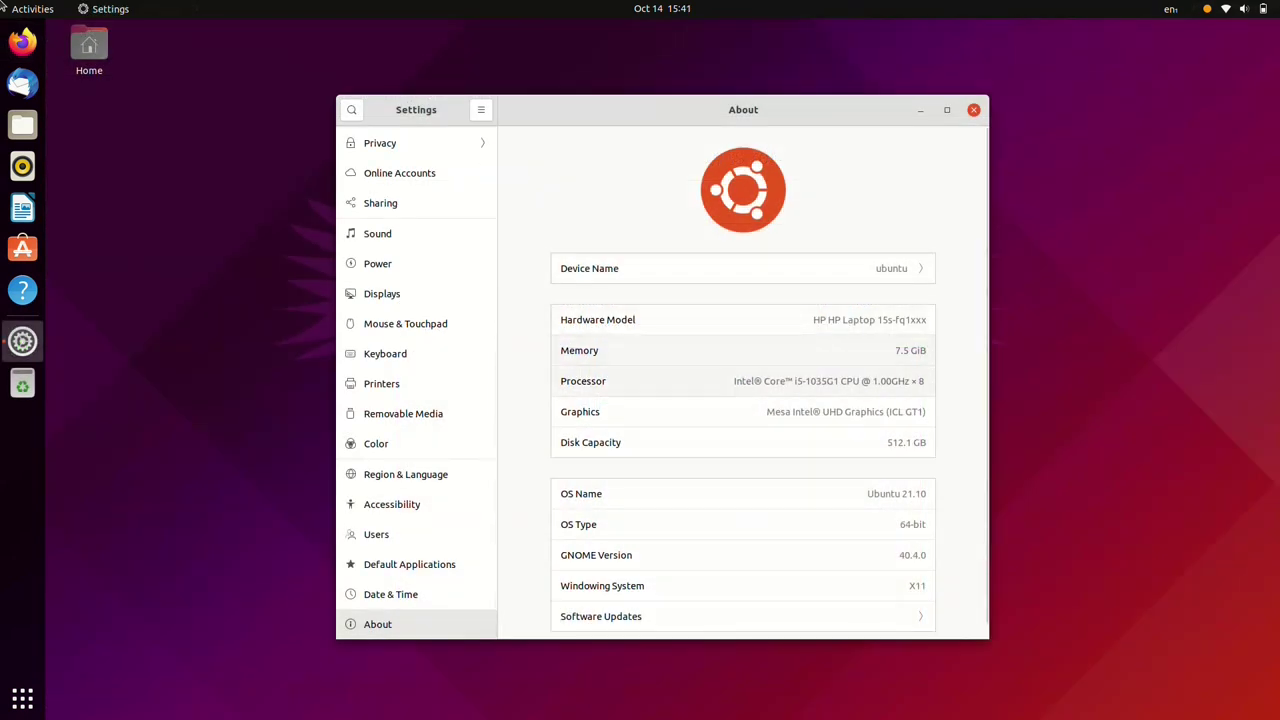
Look through the remaining system details on the Settings About page
scroll(743, 487, "down", 1)
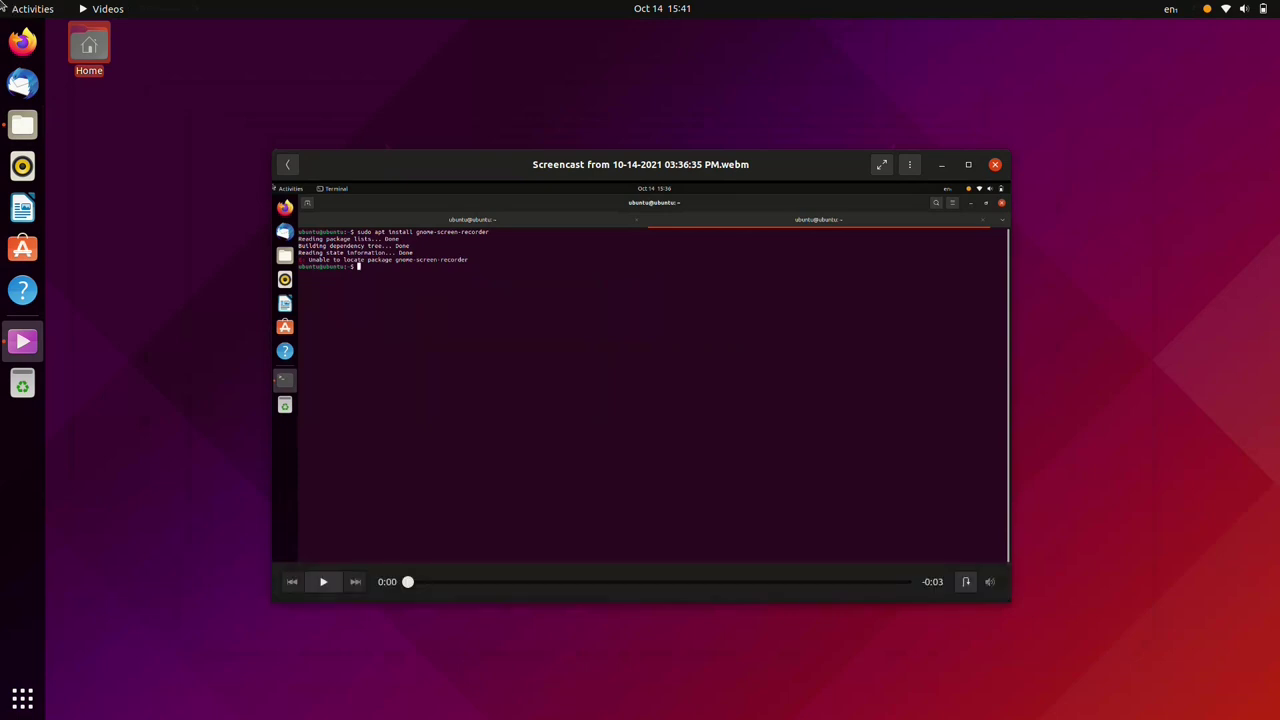
Review the video player's options and show its window maximized and in full screen before restoring its normal size
left_click(909, 164)
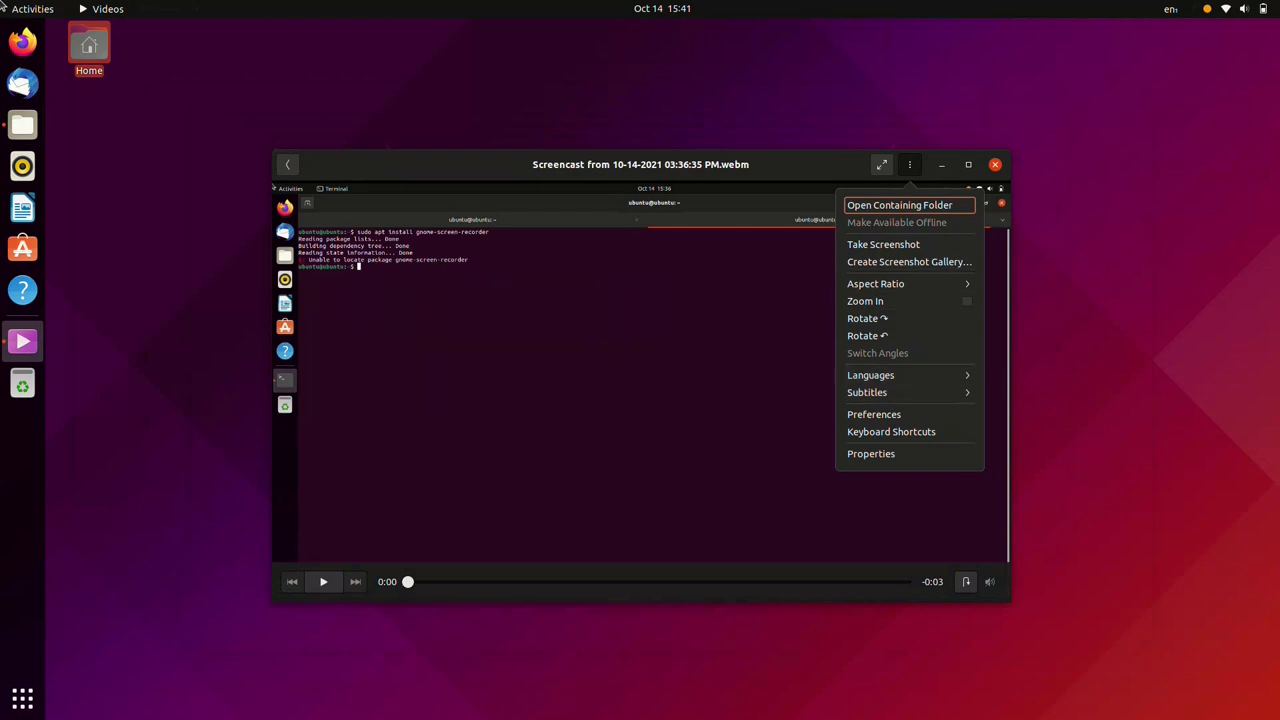
key("Escape")
key("super+Up")
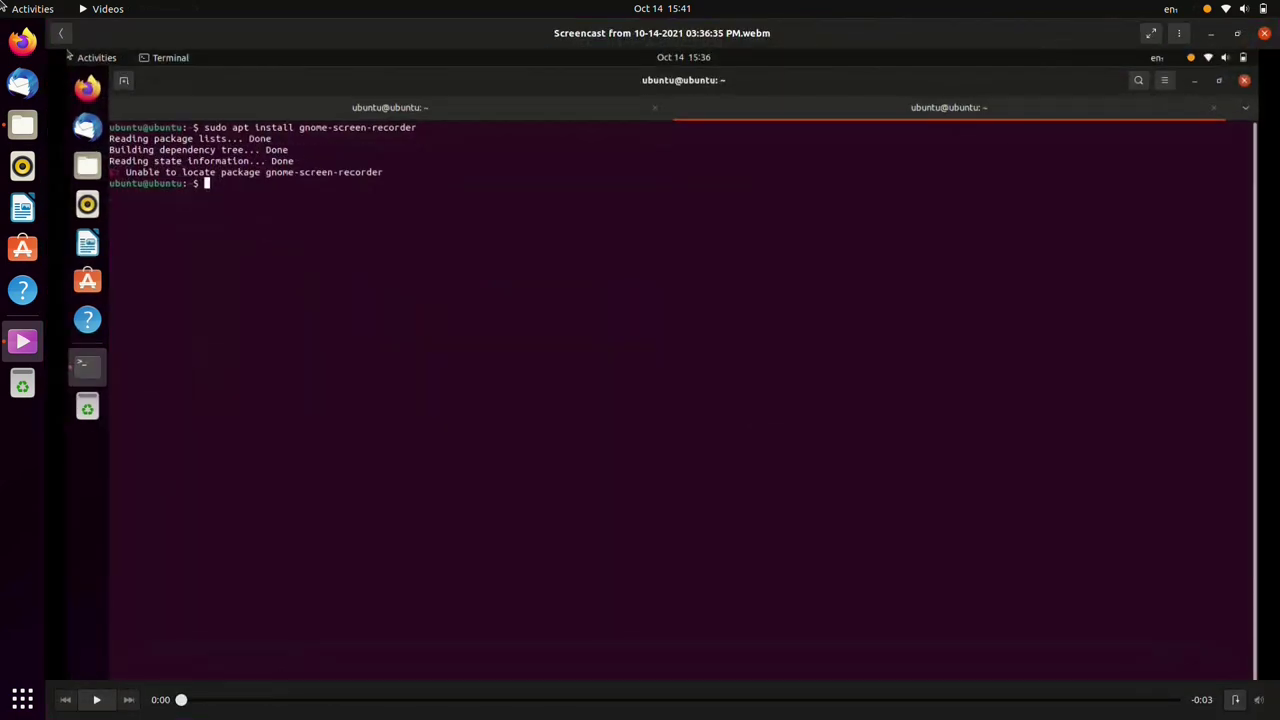
key("super+Down")
key("f")
key("f")
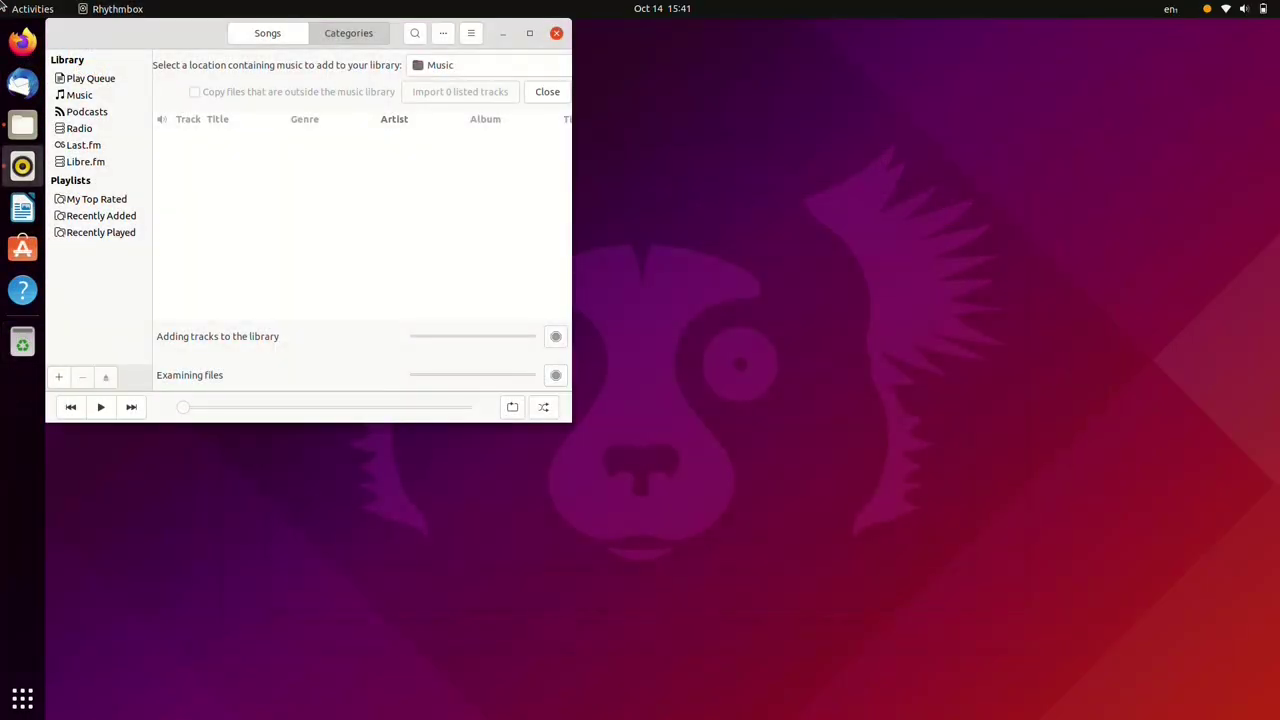
Move the Rhythmbox window towards the middle of the desktop and play the Radio Paradise (High Quality) station
left_click_drag(140, 34, 434, 186)
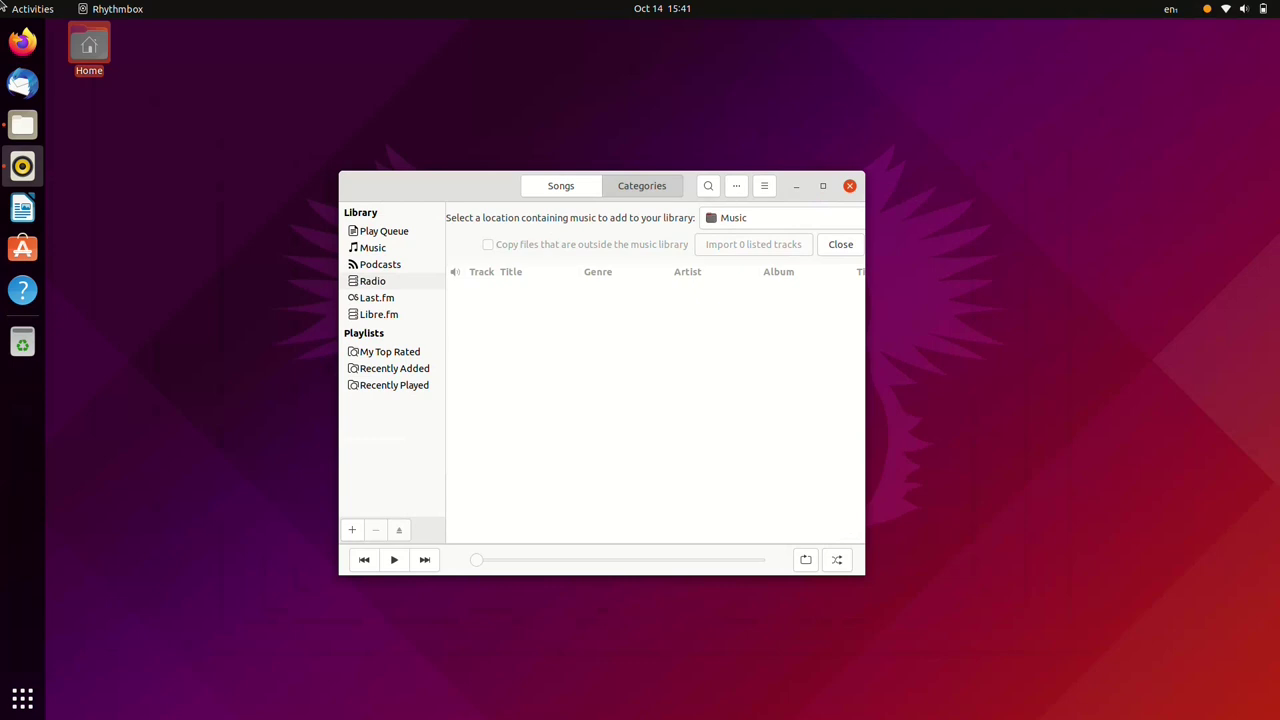
left_click(384, 281)
double_click(662, 315)
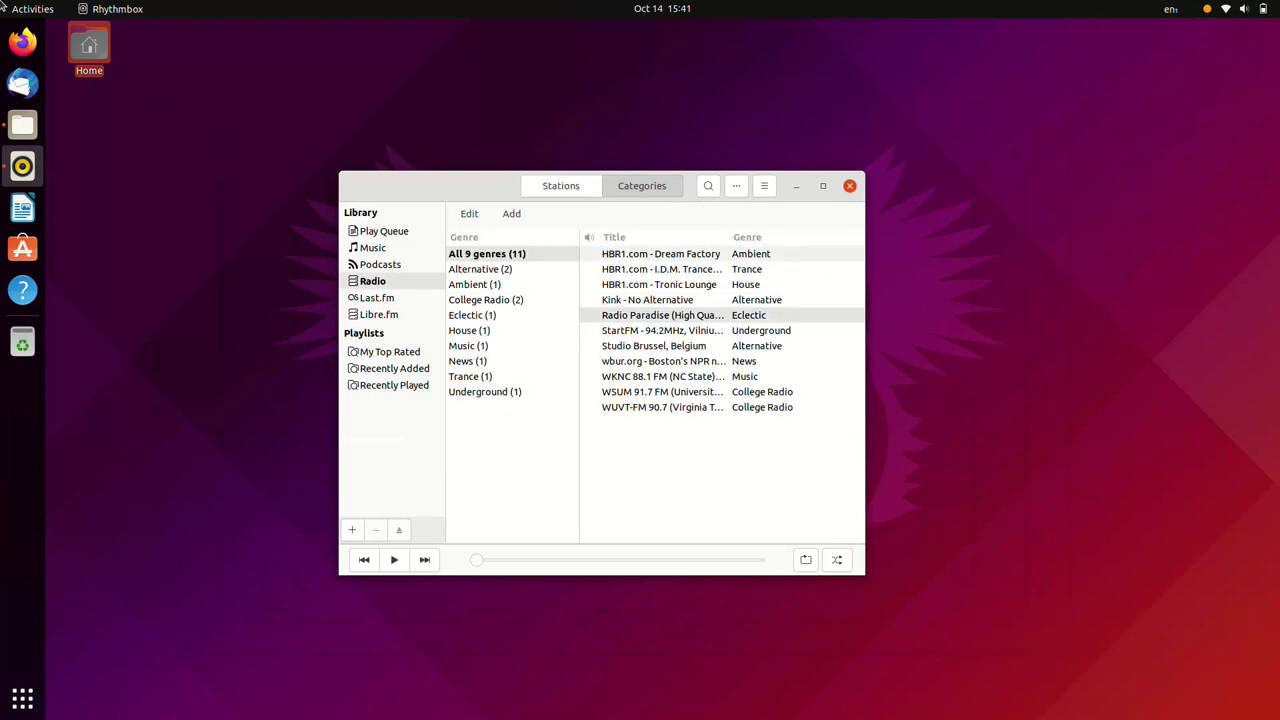
key("Return")
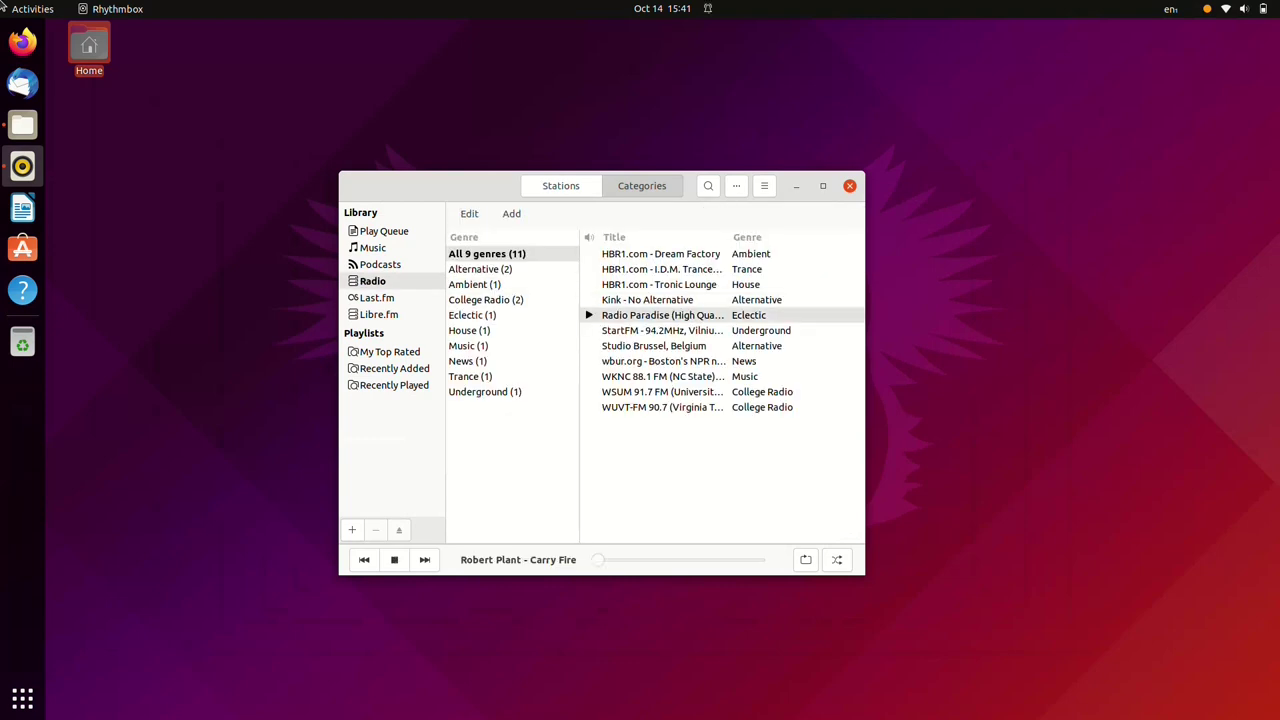
Move the Rhythmbox window lower on the desktop and view the notifications and calendar while the radio plays
mouse_move(430, 186)
left_mouse_down()
mouse_move(361, 223)
mouse_move(322, 277)
left_mouse_up()
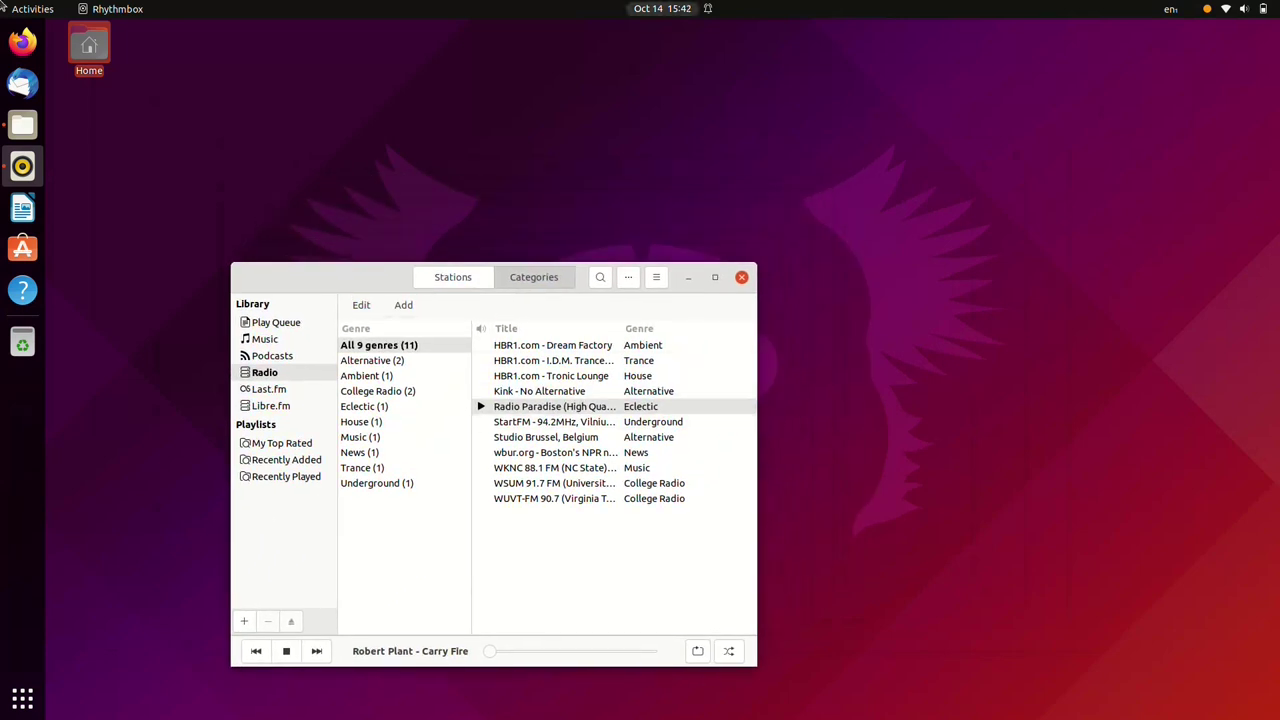
key("super+v")
key("Down")
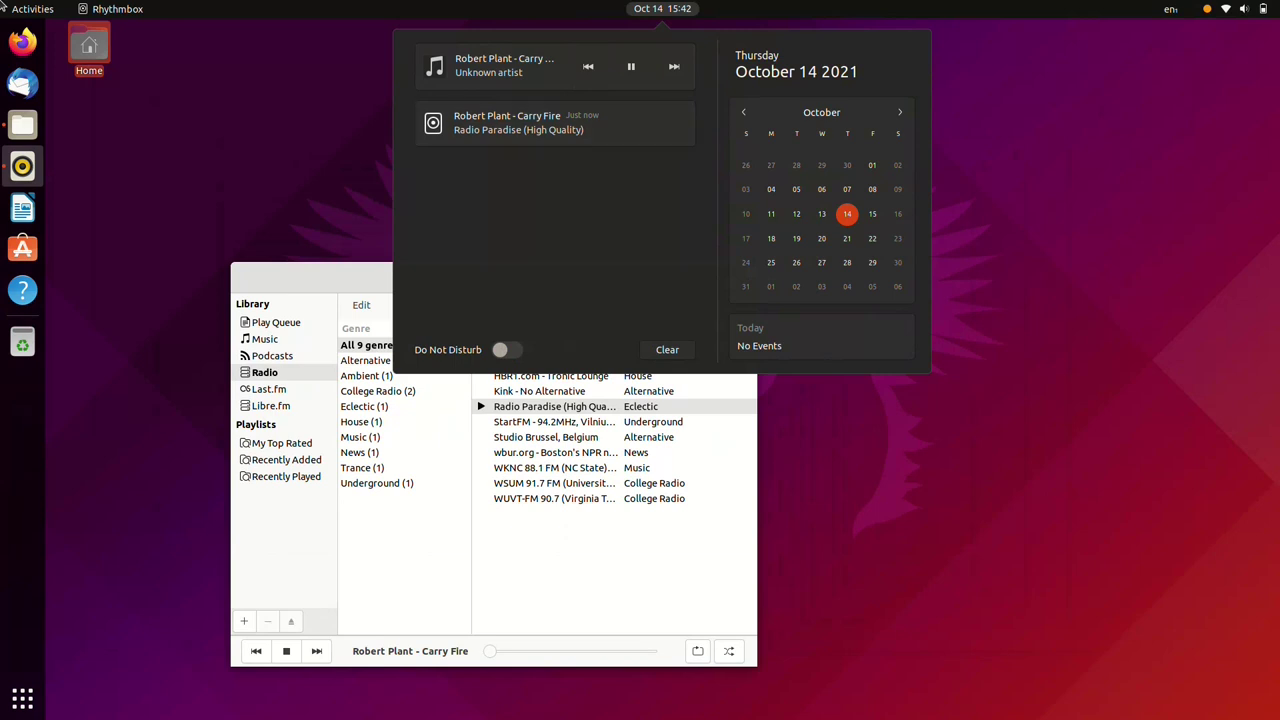
key("Escape")
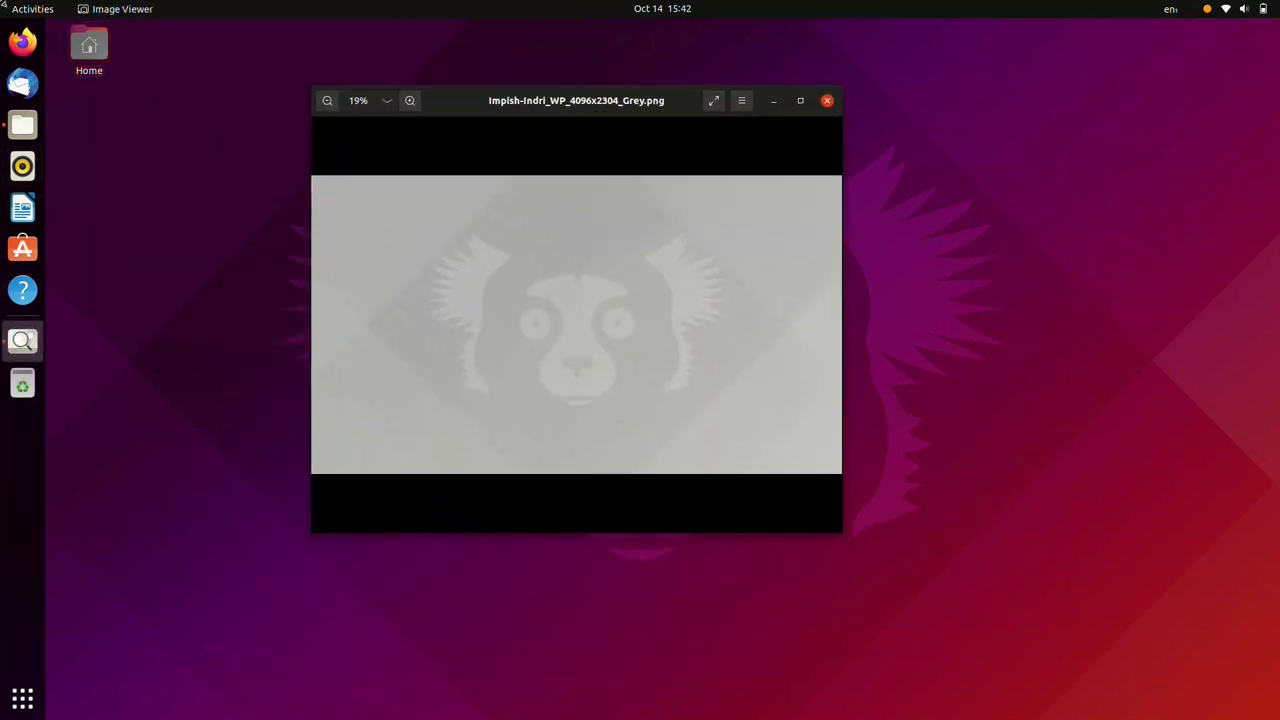
Browse through the wallpaper images from the grey Impish Indri picture to the autumn forest road photo
key("Right")
key("Right")
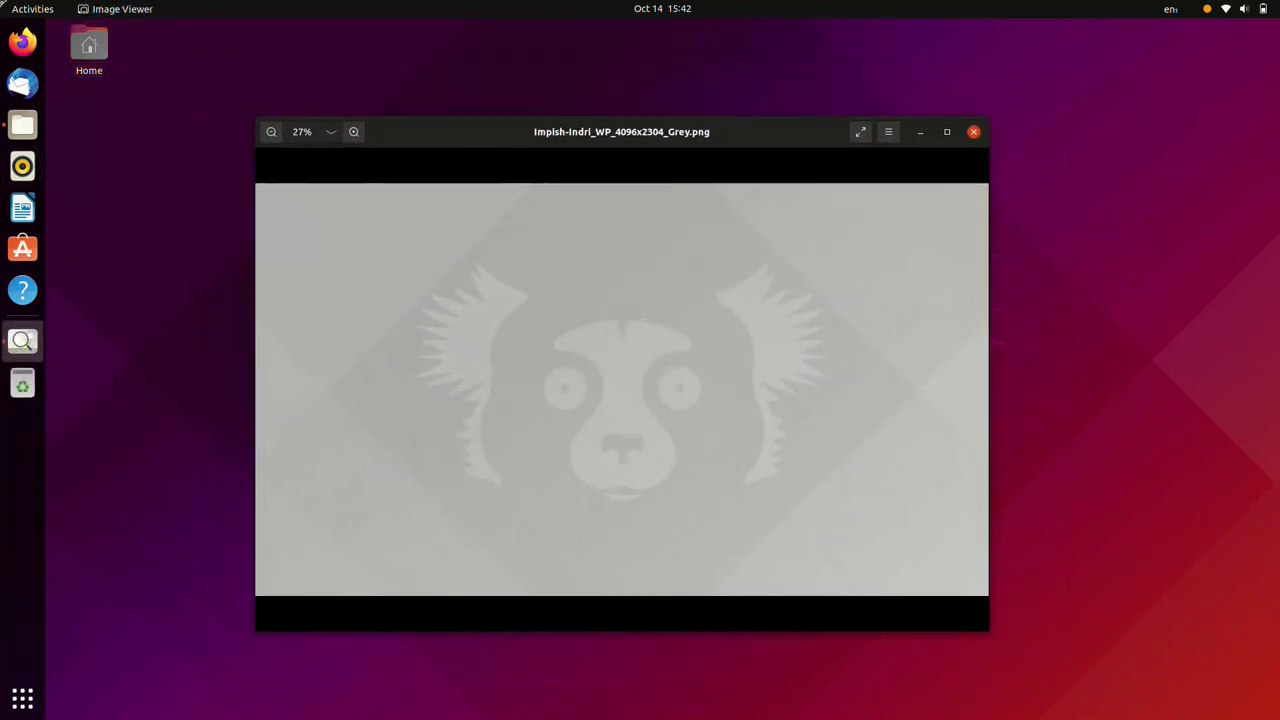
key("Right")
key("Right")
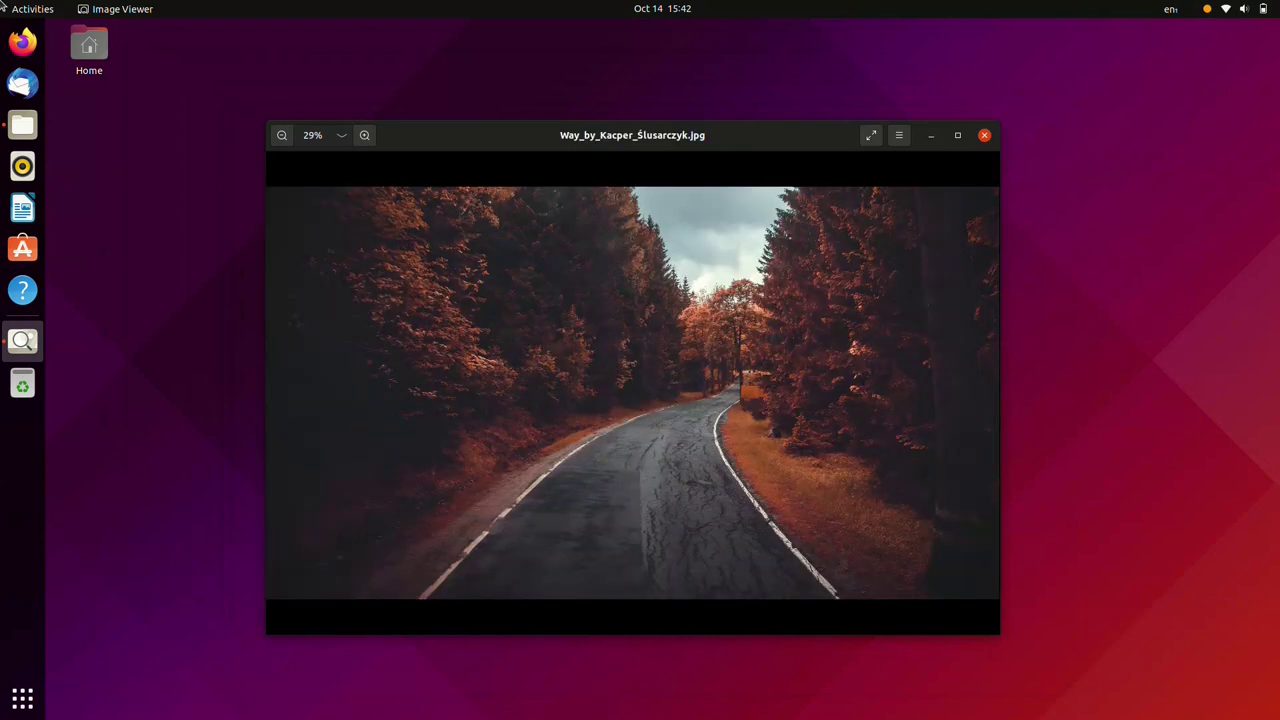
View the Image Viewer's version information and close it
left_click(899, 135)
left_click(899, 412)
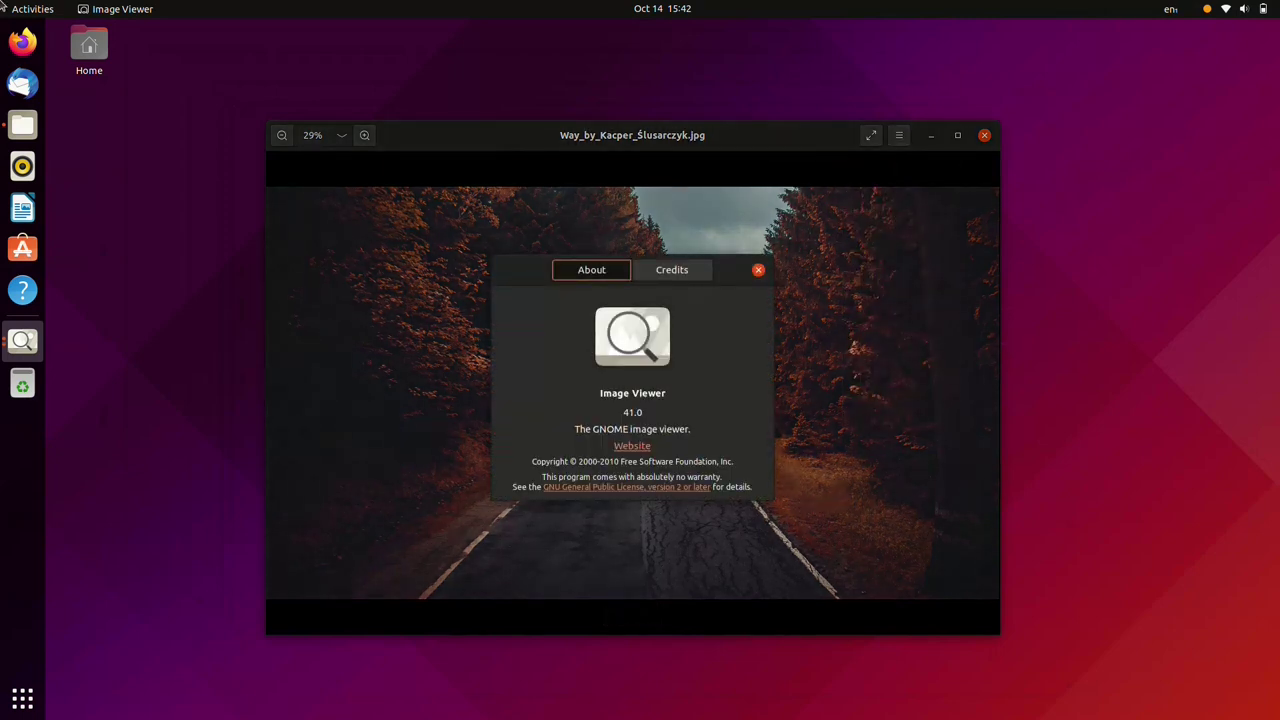
key("Escape")
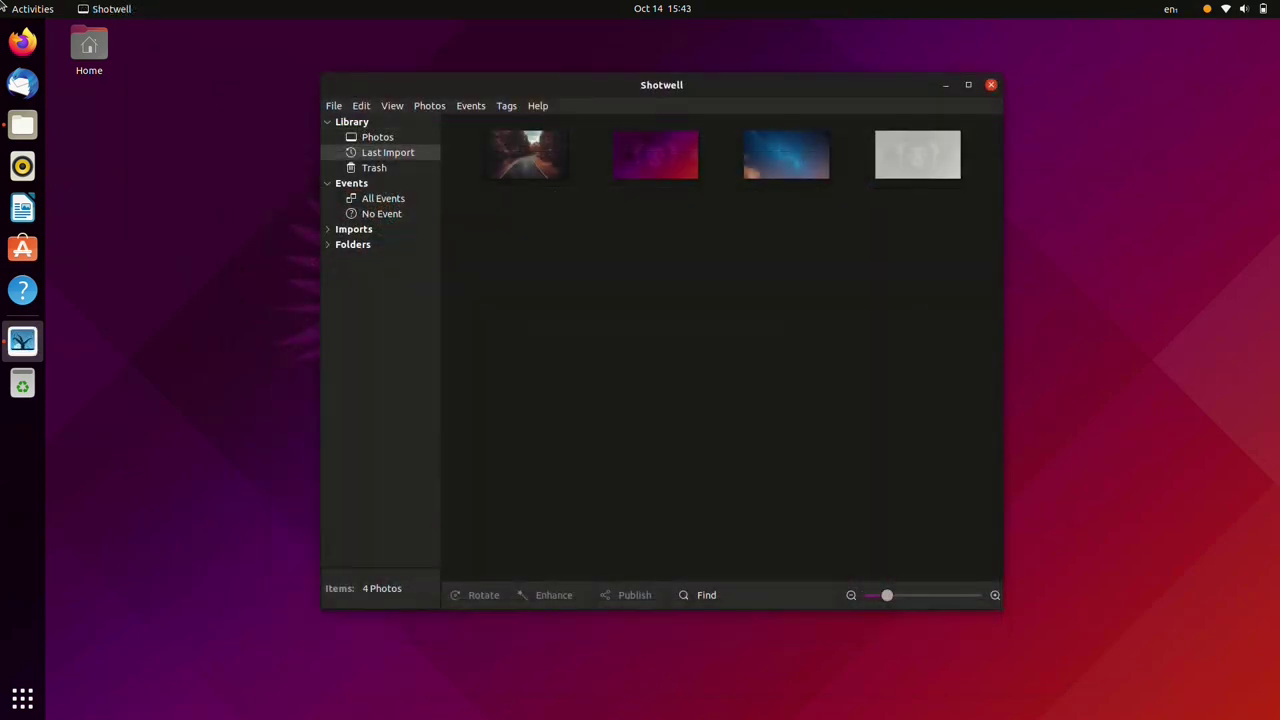
Enlarge the Shotwell window to fill the screen and view Shotwell's version information
mouse_move(321, 73)
left_mouse_down()
mouse_move(208, 19)
mouse_move(157, 19)
left_mouse_up()
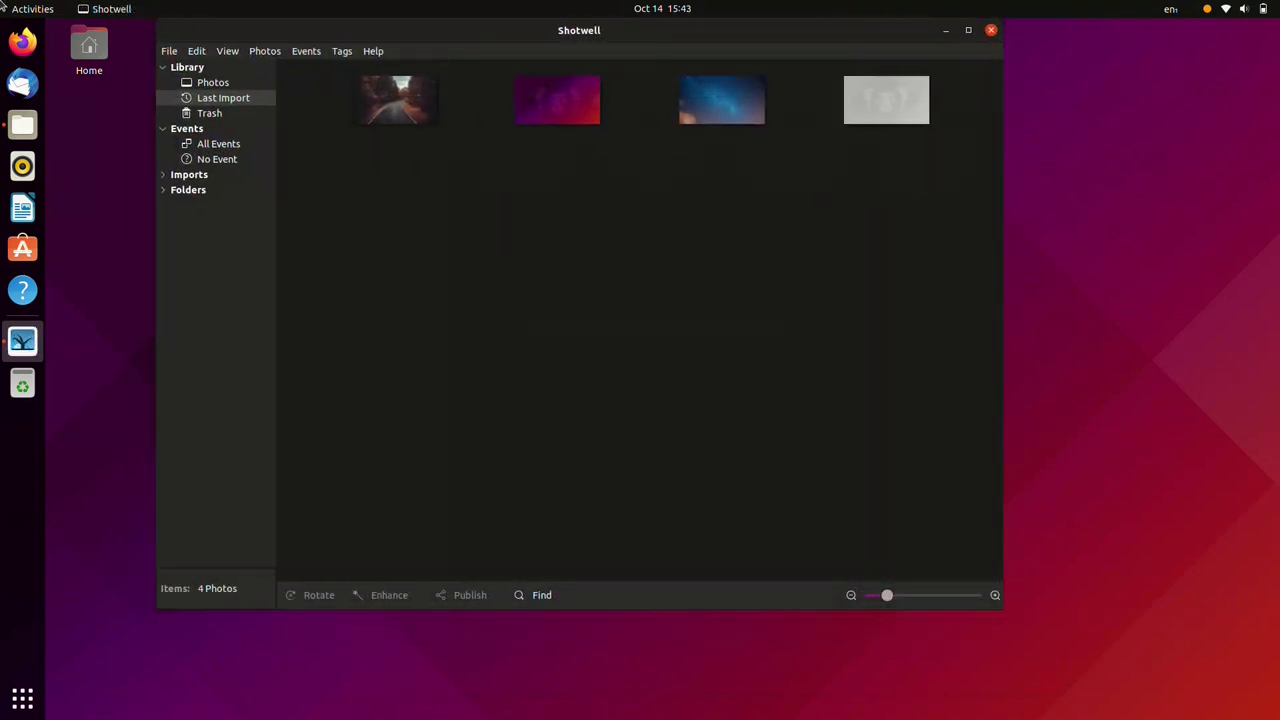
left_click(968, 30)
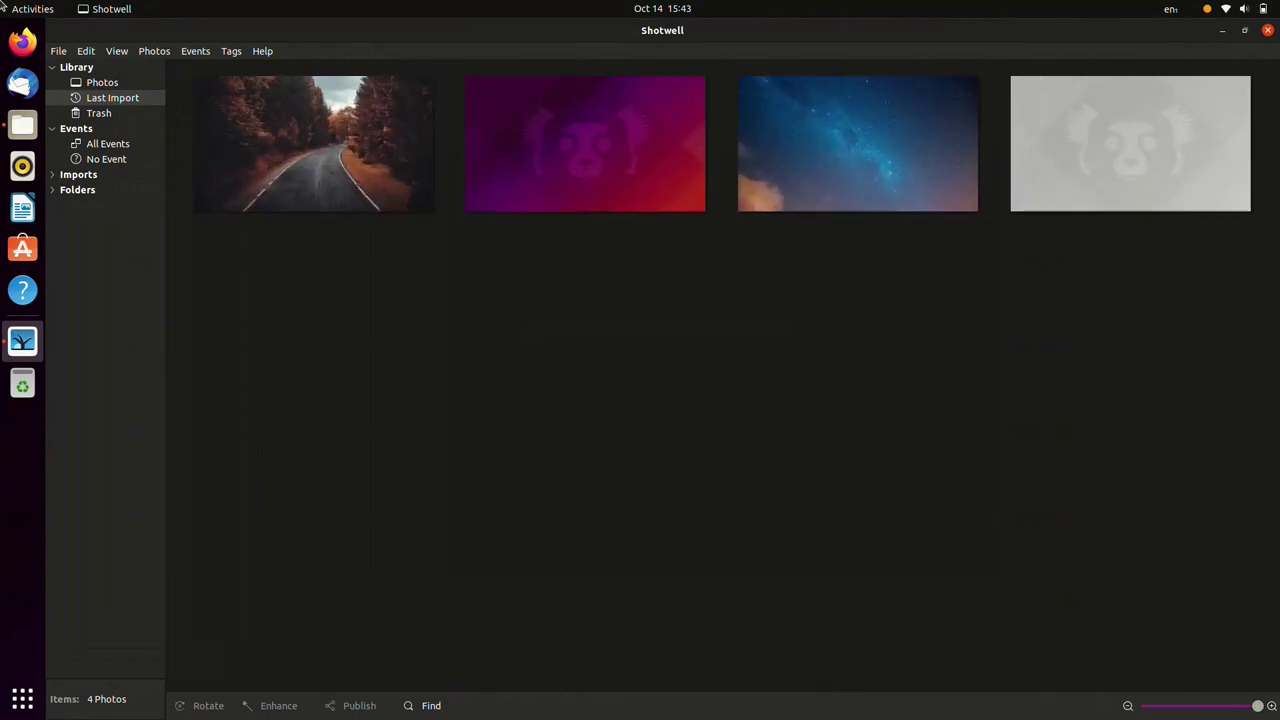
key("alt+h")
key("Down")
key("Up")
key("Return")
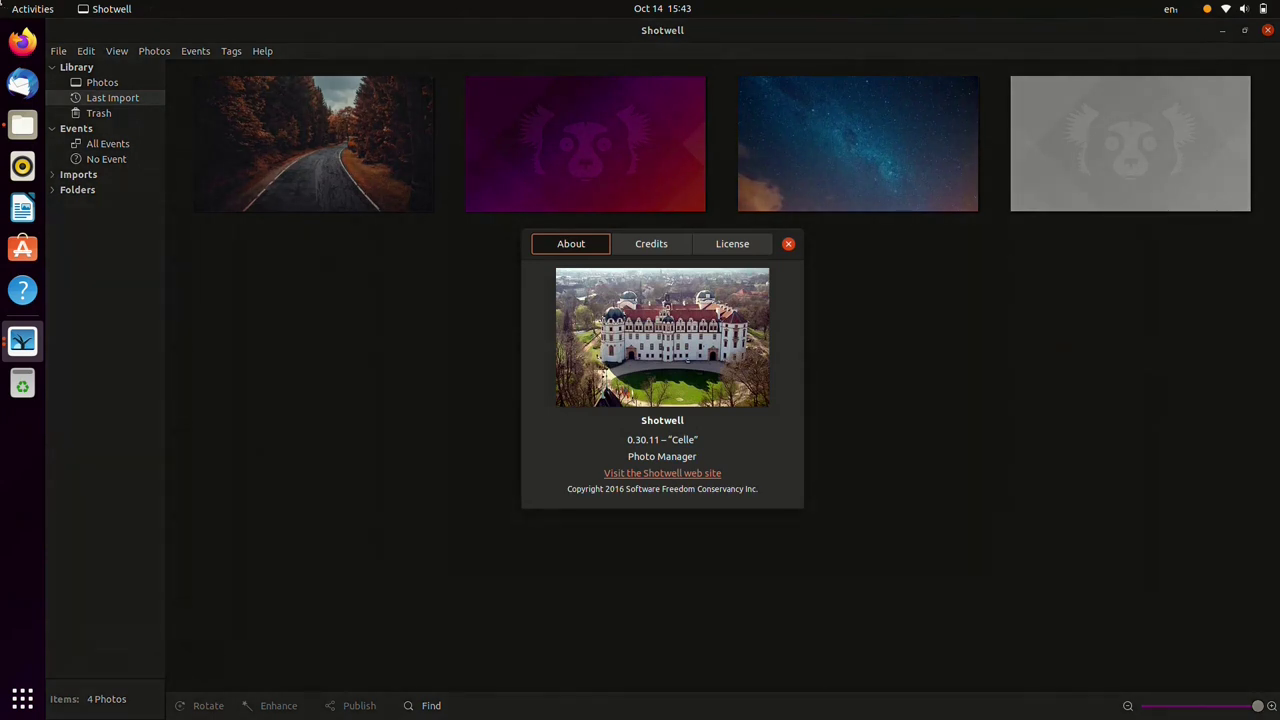
key("Escape")
Open the Milky Way photo from the last import at full view and browse on to the forest road photo
key("Right")
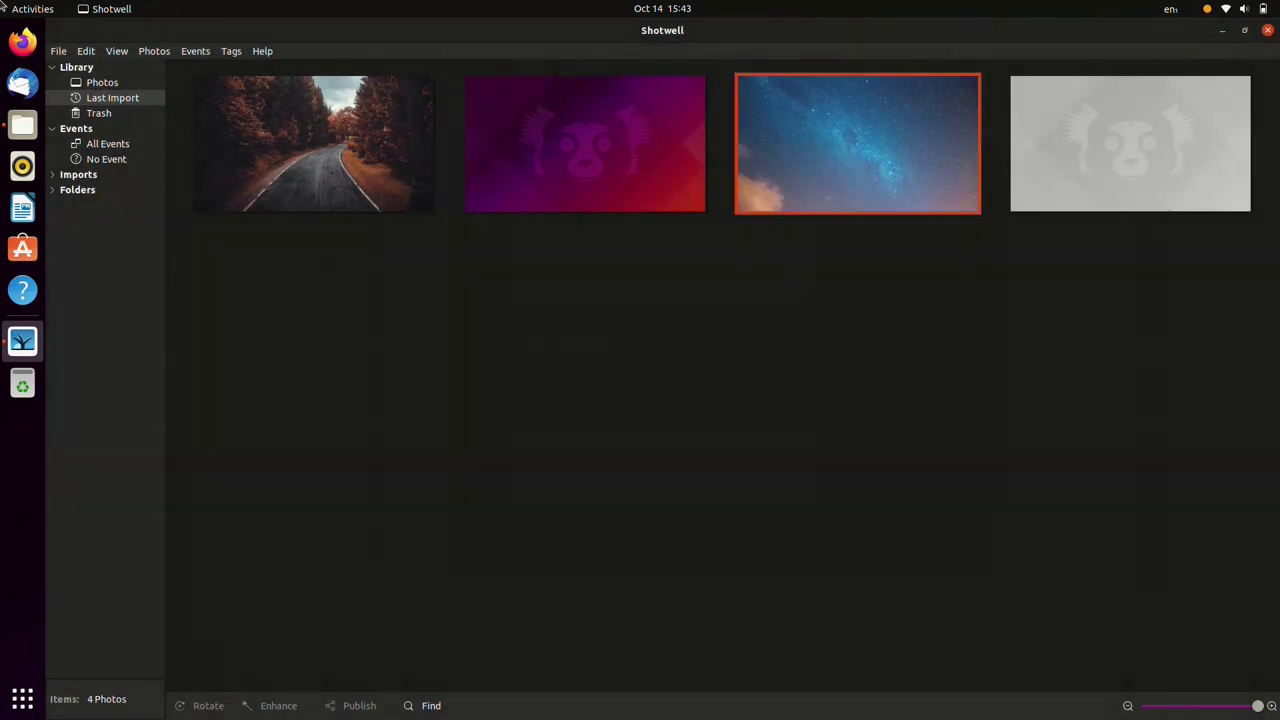
key("Return")
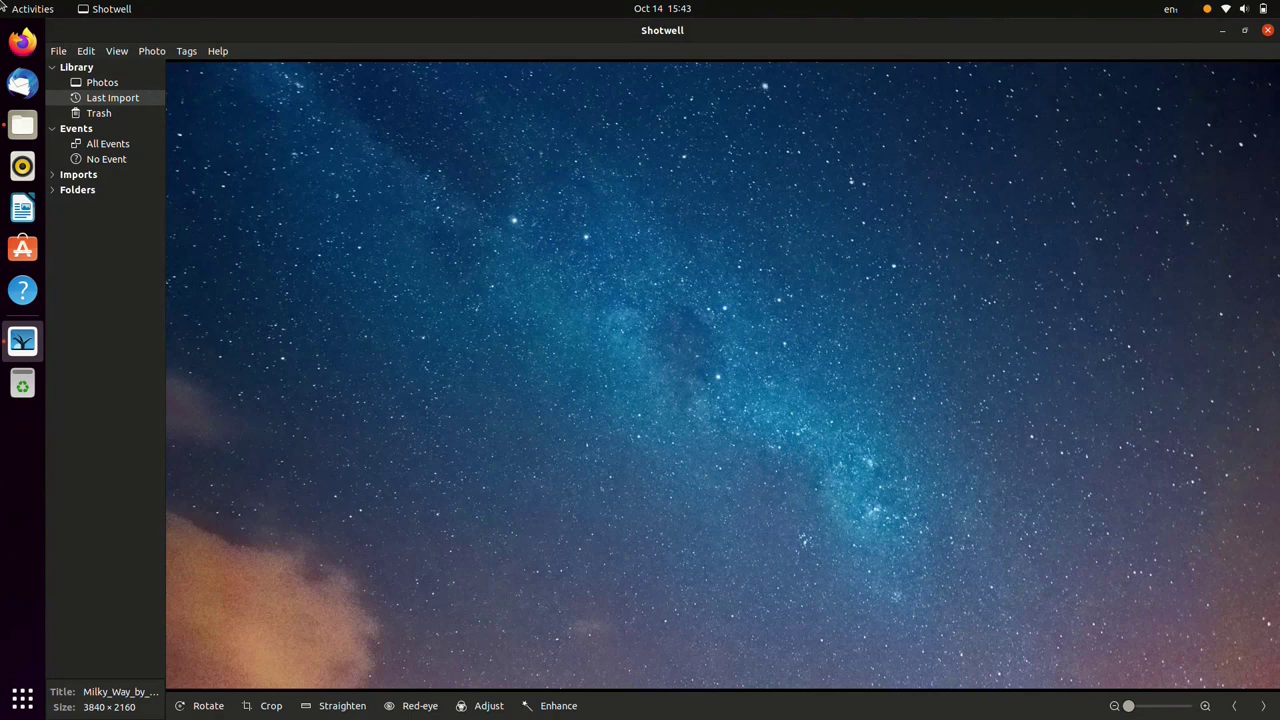
key("Right")
key("Right")
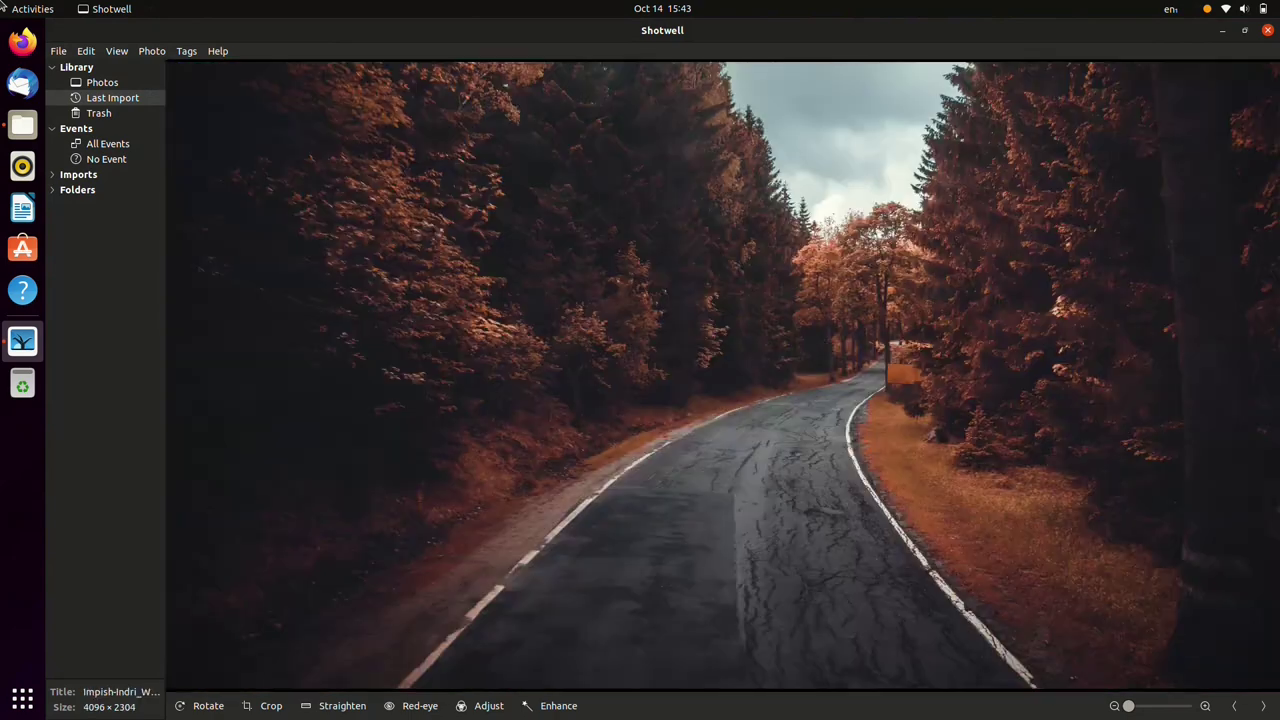
key("Right")
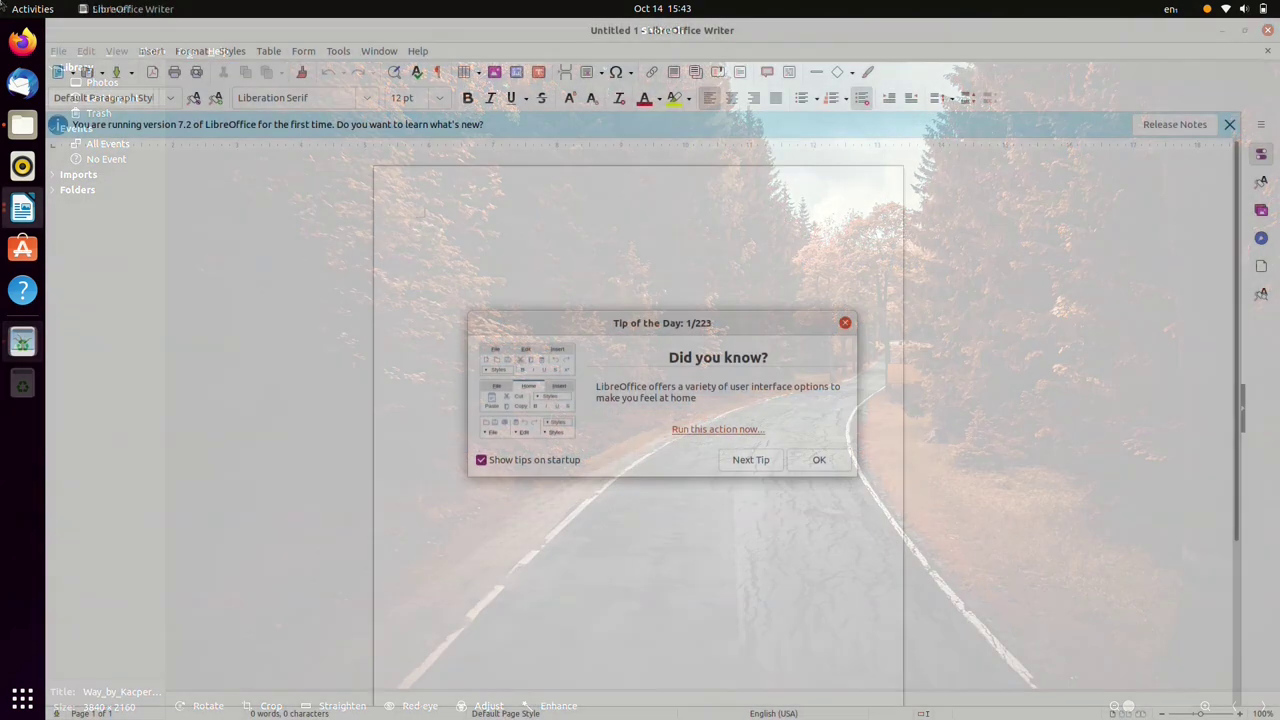
Dismiss the Tip of the Day and write the lines "Ubuntu 21.10 Impish Indri" and "The hurry before an LTS release."
key("Escape")
type("Ubuntu 21.10 Impish Indri")
key("Return")
type("The hurry before an LTS release.")
Apply a large, bold, centred title style to the line "Ubuntu 21.10 Impish Indri"
key("Up")
key("shift+Home")
key("ctrl+F11")
key("alt+Down")
key("Return")
Centre the line "The hurry before an LTS release." on the page
key("Down")
key("End")
key("shift+Home")
key("ctrl+e")
key("End")
Show the About LibreOffice information
key("alt+h")
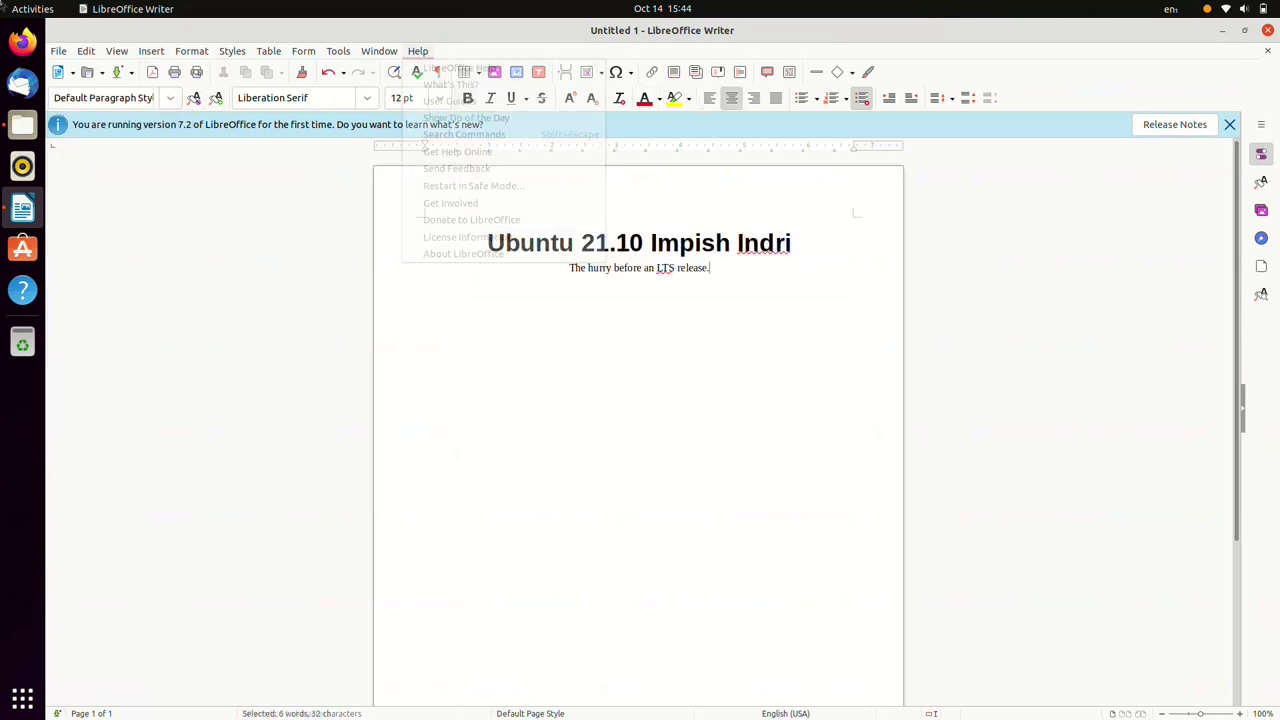
left_click(463, 254)
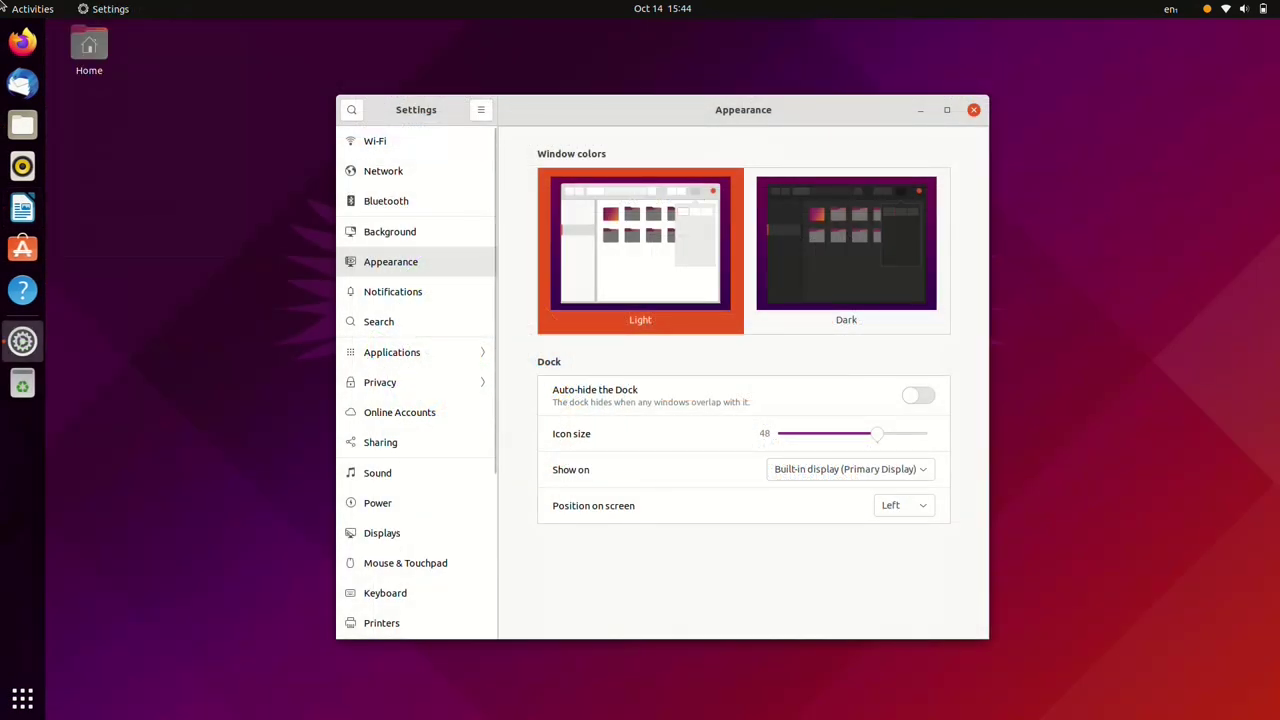
Enable auto-hiding of the dock in the Appearance settings and restore the maximized Settings window to its normal size
key("Right")
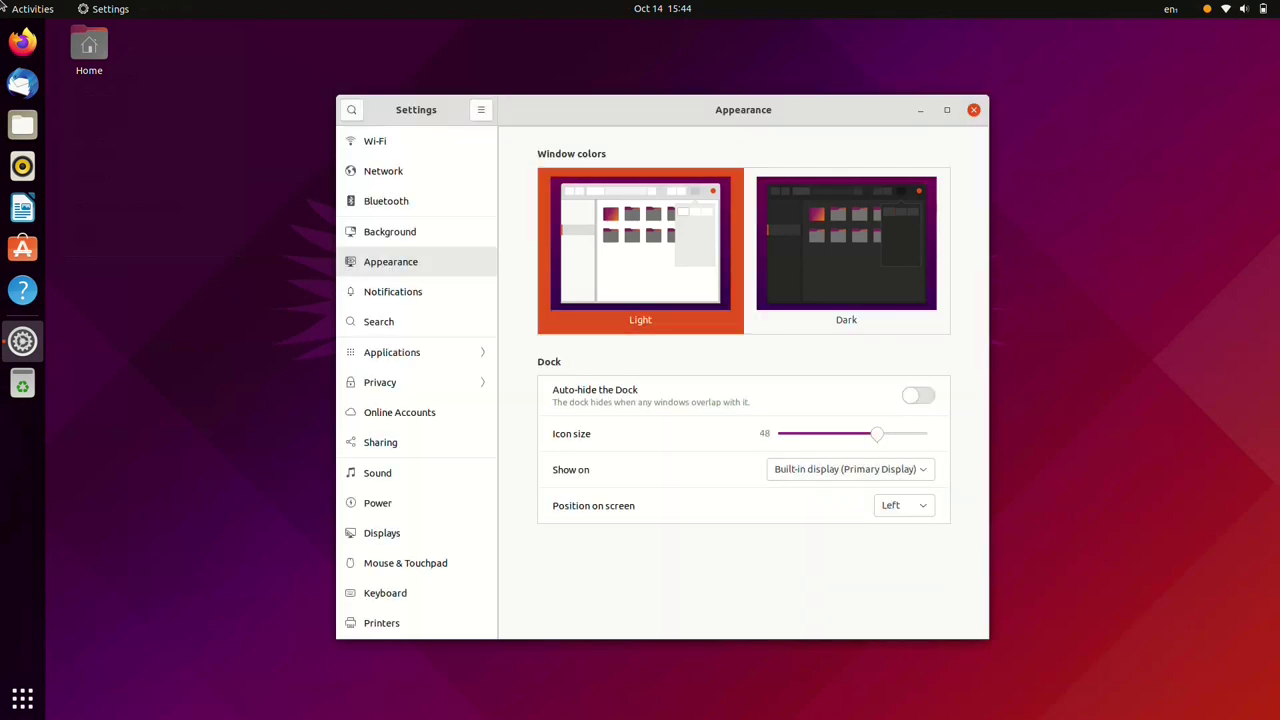
left_click(918, 396)
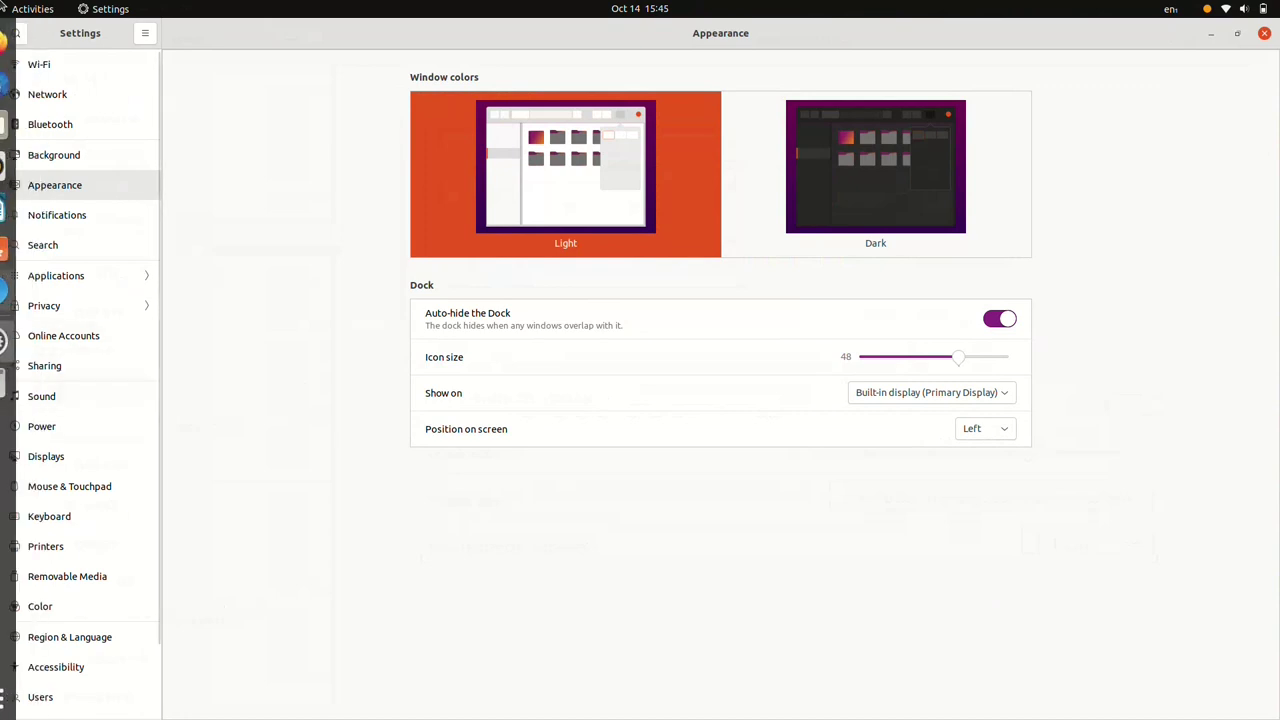
key("super+Down")
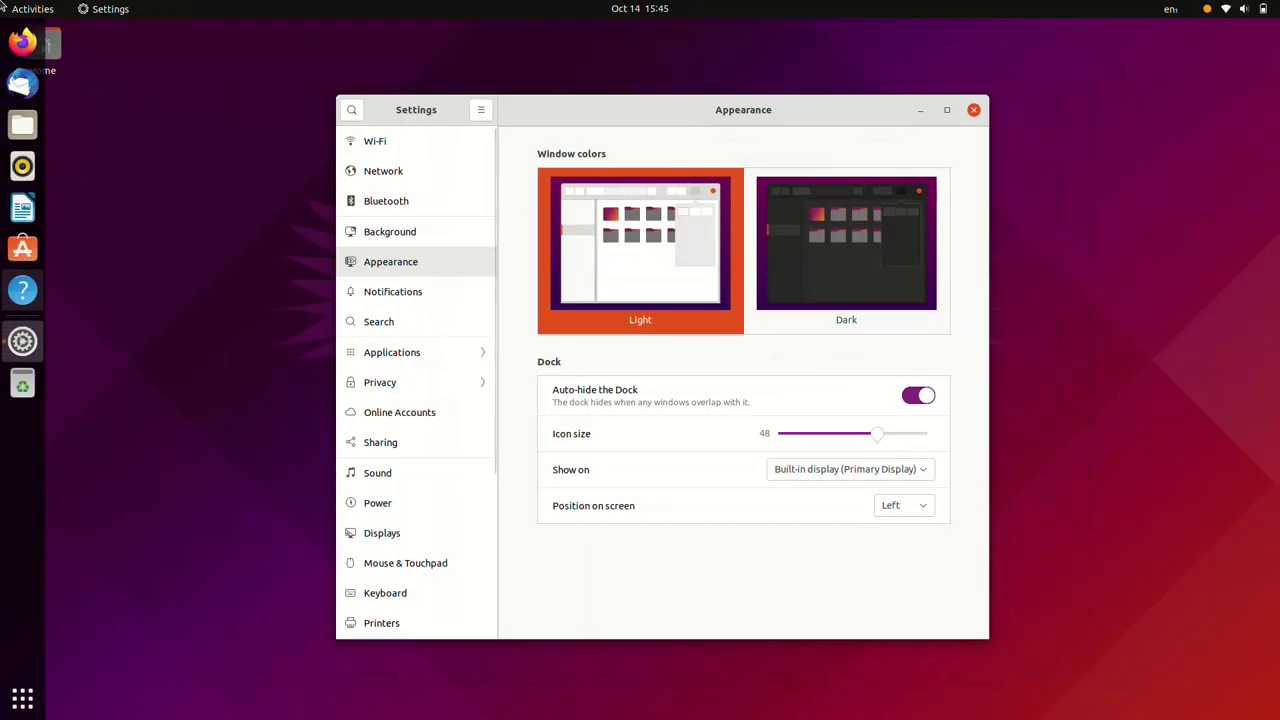
Reduce the dock's icon size and bring it back up to 48
left_click_drag(877, 434, 815, 434)
key("Right")
key("Right")
key("Right")
key("Right")
key("Right")
key("Right")
key("Right")
key("Right")
key("Right")
key("Right")
key("Right")
key("Right")
key("Right")
key("Right")
key("Right")
key("Right")
key("Right")
key("Right")
key("Right")
key("Right")
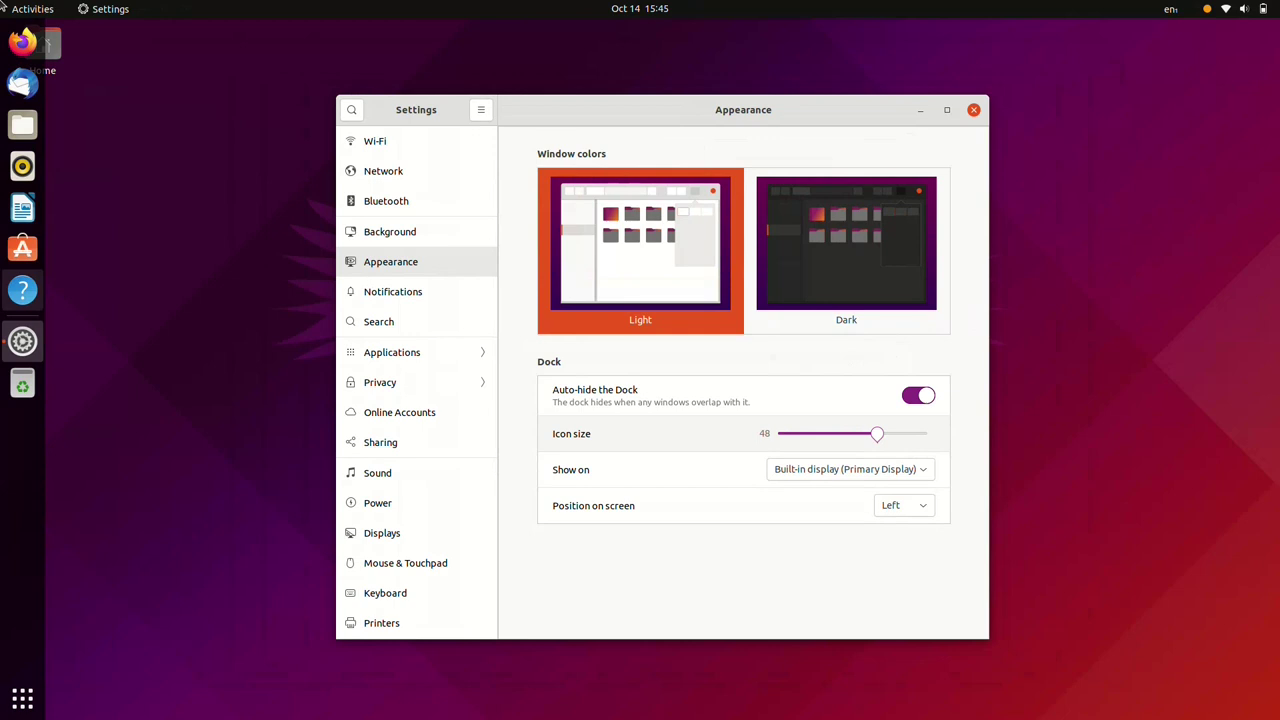
Set the dock's position on screen to Right
key("Down")
key("Down")
key("Return")
key("Down")
key("Escape")
key("Down")
key("Return")
key("Down")
key("Return")
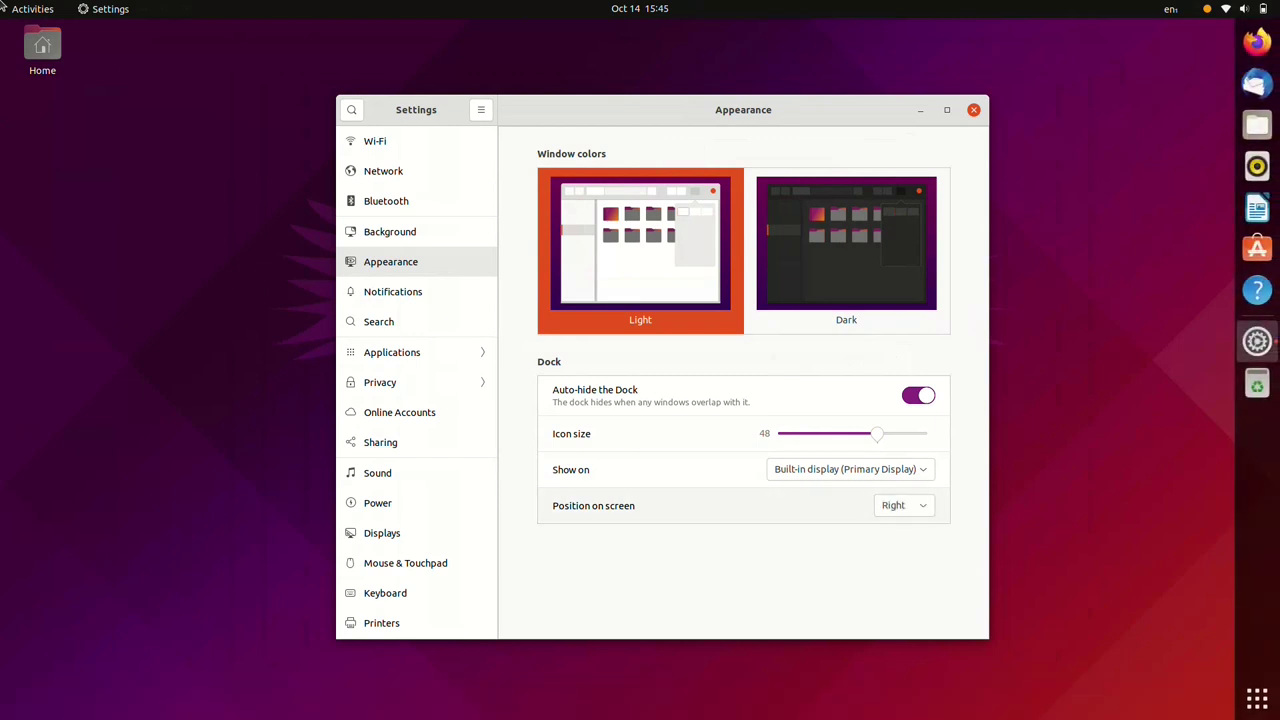
Return the dock's position on screen to Left
key("Return")
key("Up")
key("Up")
key("Return")
key("Up")
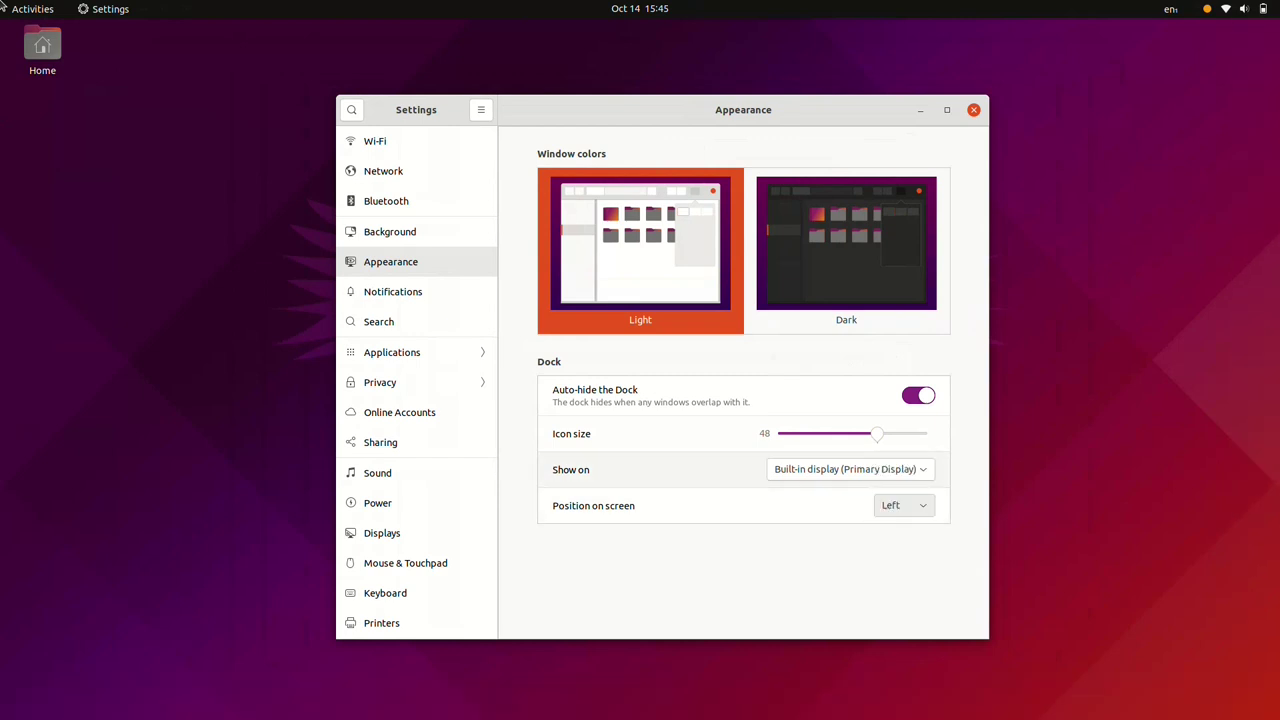
Look through the Settings categories and open the Power settings
scroll(417, 442, "down", 2)
key("Down")
key("Down")
key("Down")
key("Down")
key("Up")
key("Up")
key("Up")
key("Up")
key("Up")
key("Down")
key("Down")
key("Down")
key("Down")
key("Down")
key("Down")
key("Down")
key("Down")
key("Up")
key("Up")
key("Up")
key("Up")
key("Up")
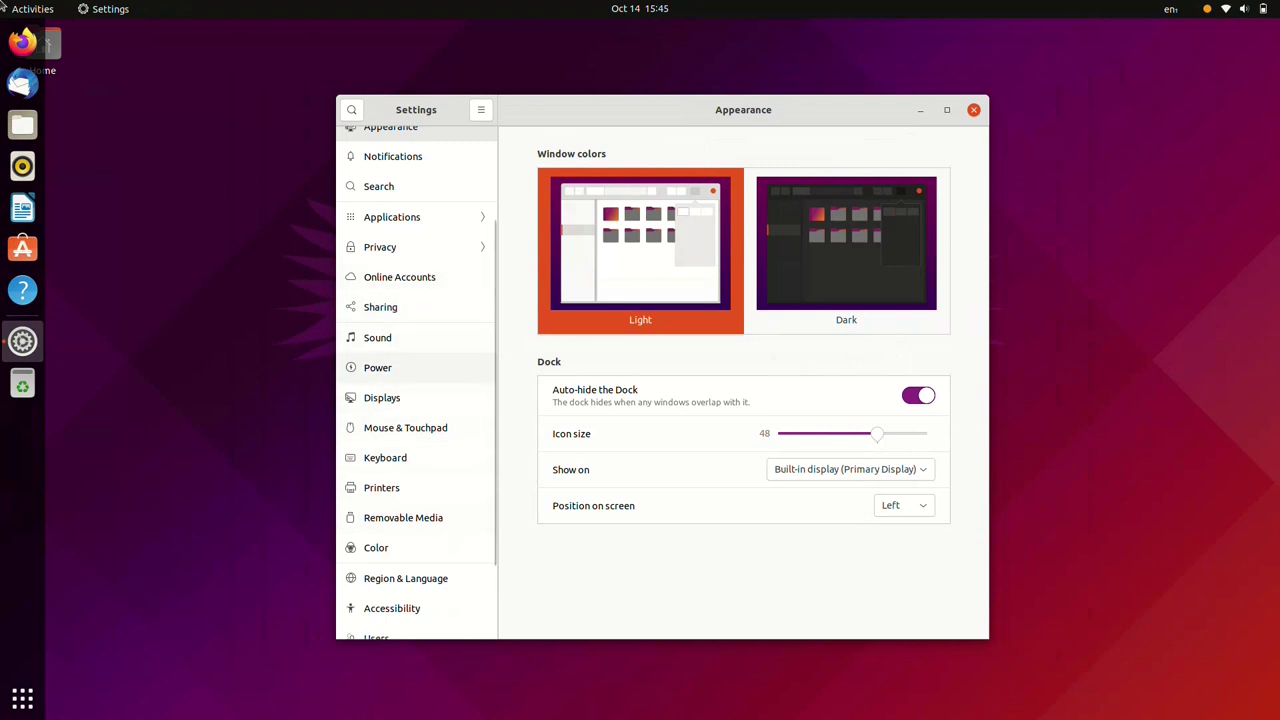
key("Return")
Examine the Power page and the categories at the end of the Settings list, down to About
scroll(743, 382, "down", 2)
scroll(743, 382, "up", 3)
scroll(416, 458, "down", 2)
key("Down")
key("Down")
key("Down")
key("Down")
key("Down")
key("Down")
key("Down")
key("Down")
key("Up")
key("Up")
key("Up")
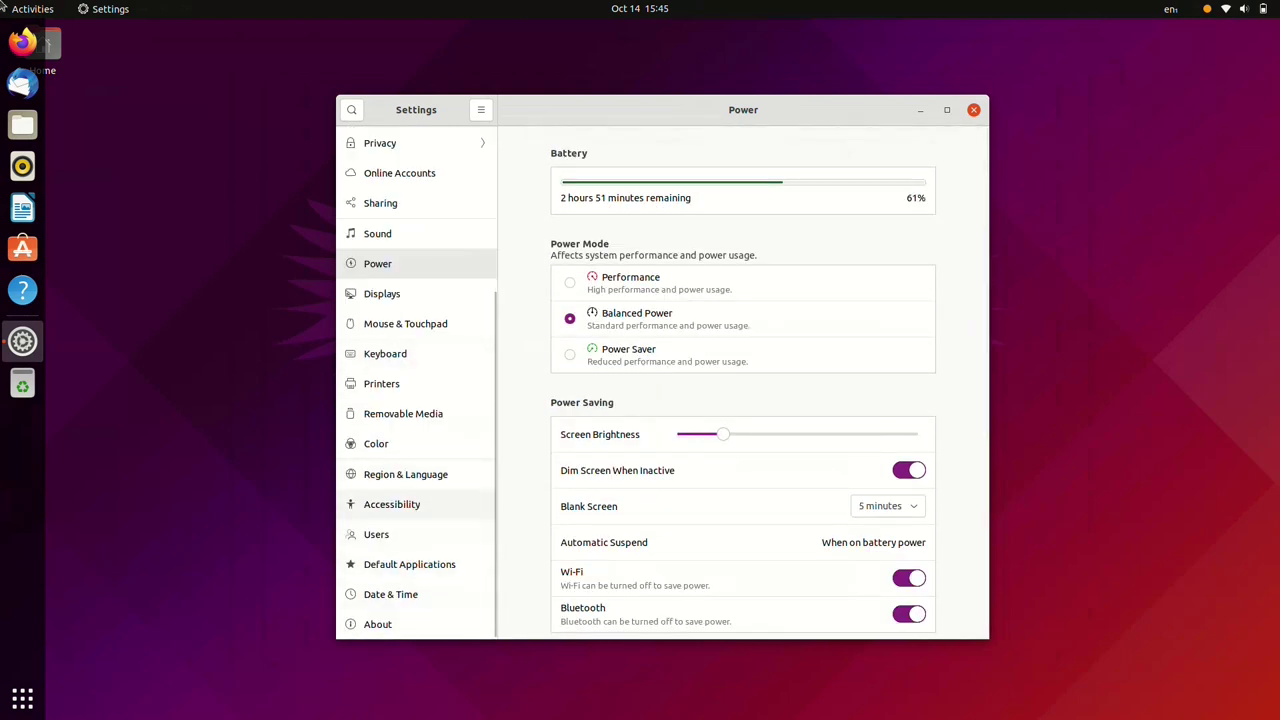
Go back through the Settings categories to the start of the list and open one of the first categories
key("Up")
key("Up")
key("Up")
key("Up")
key("Up")
key("Up")
key("Up")
key("Up")
key("Up")
key("Up")
key("Up")
key("Up")
key("Up")
key("Up")
key("Up")
key("Up")
key("Up")
key("Down")
key("Down")
key("Down")
key("Return")
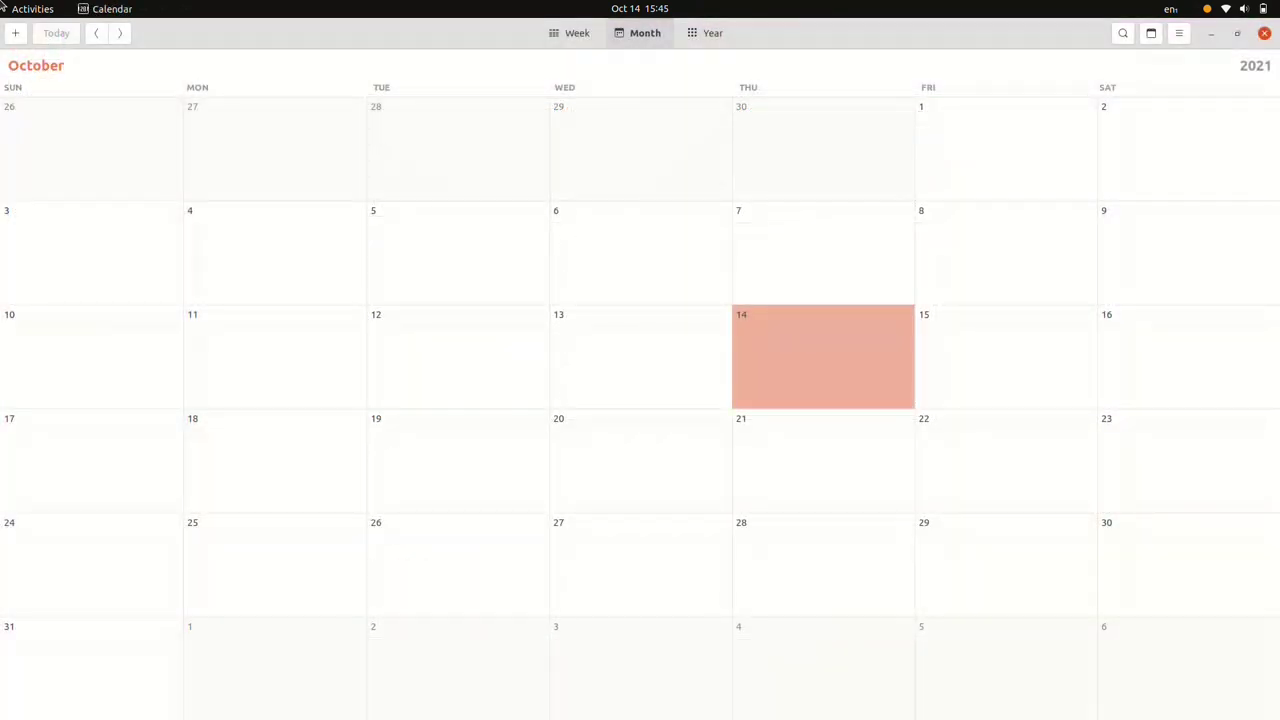
Restore the Calendar window to its unmaximized size and check the Weather options, leaving Show Weather and Automatic Location on
key("super+Down")
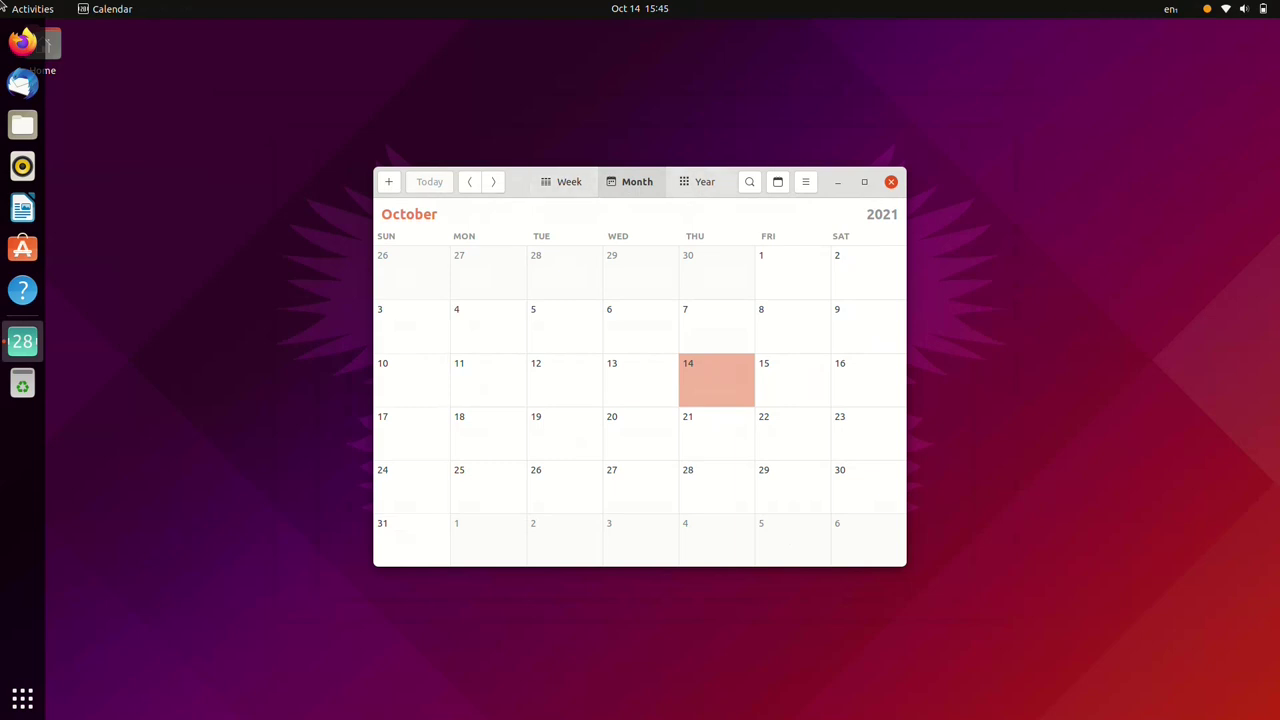
key("F10")
key("Down")
key("Down")
key("Return")
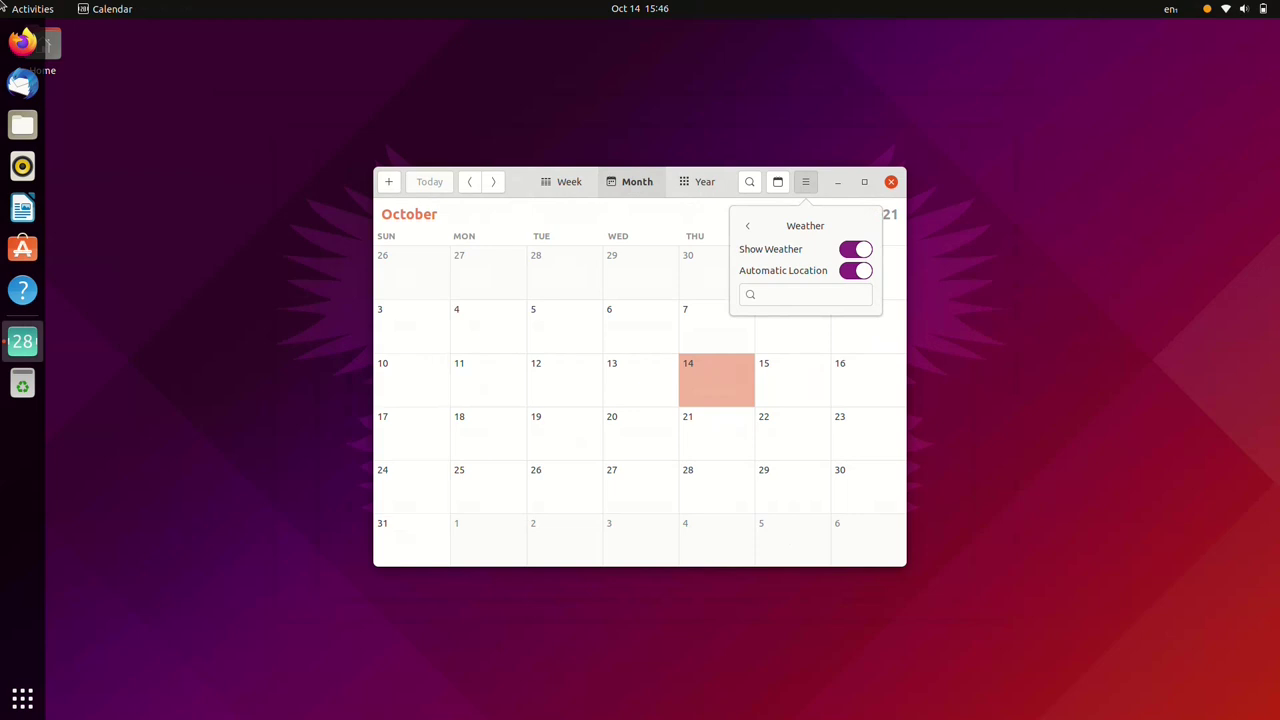
key("space")
key("space")
key("Up")
key("Up")
key("Return")
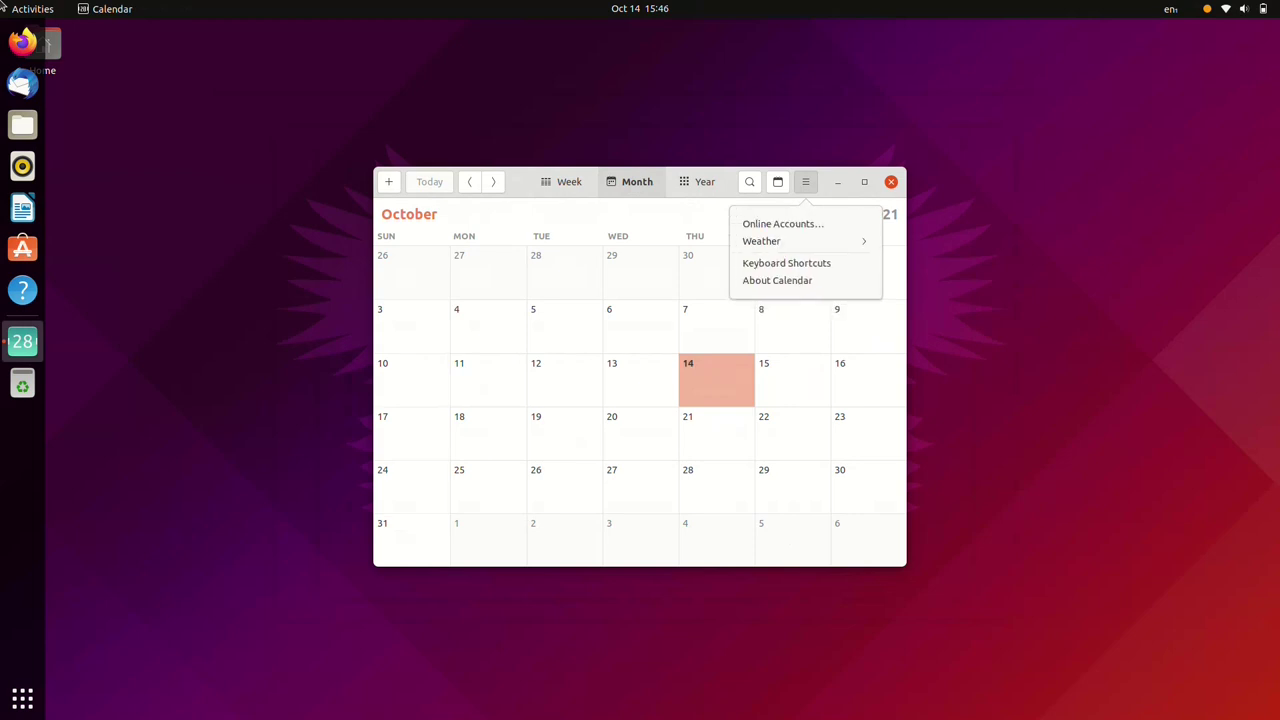
Add an event named "Ubuntu Release Day" for today to the Personal calendar
key("ctrl+n")
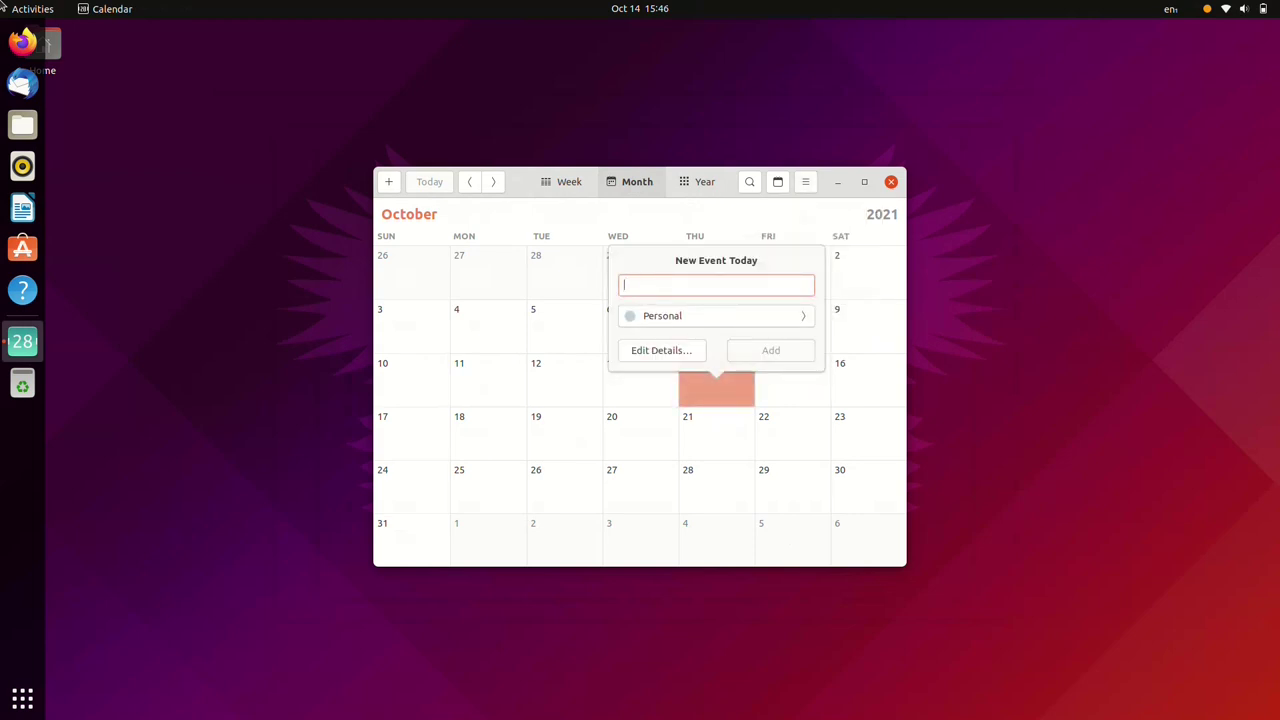
type("Ubuntu Release Day")
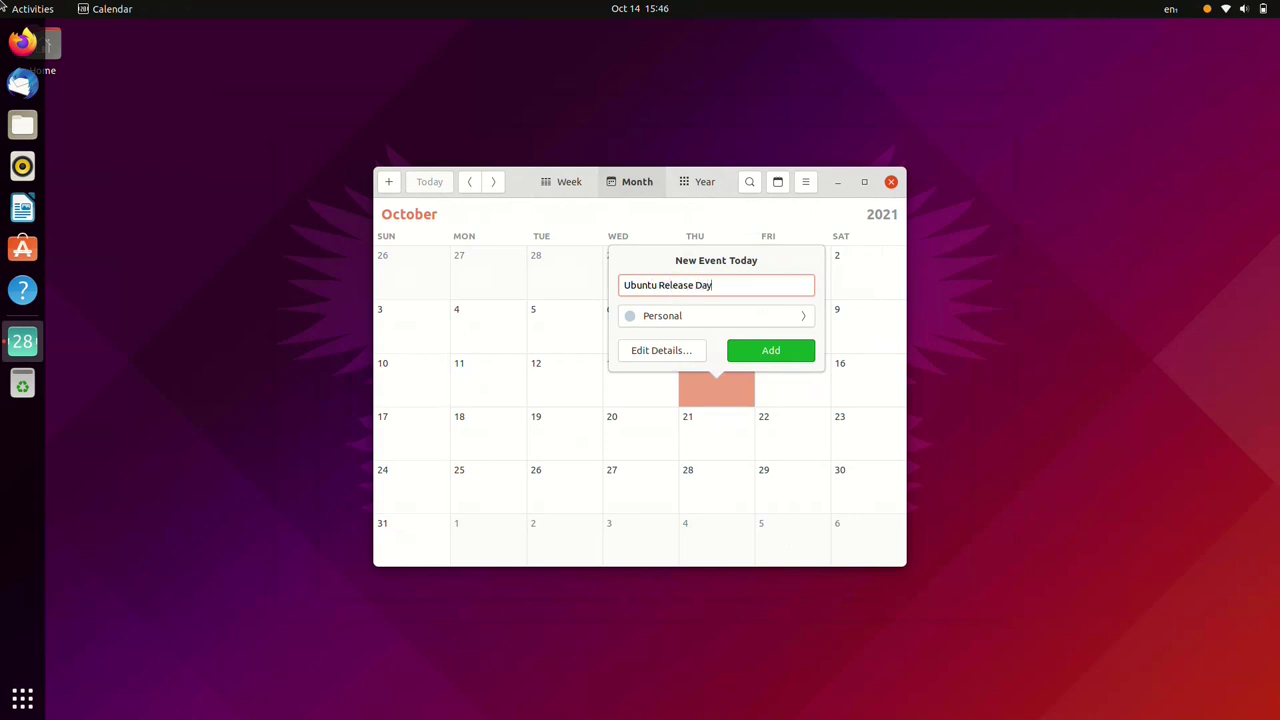
key("Return")
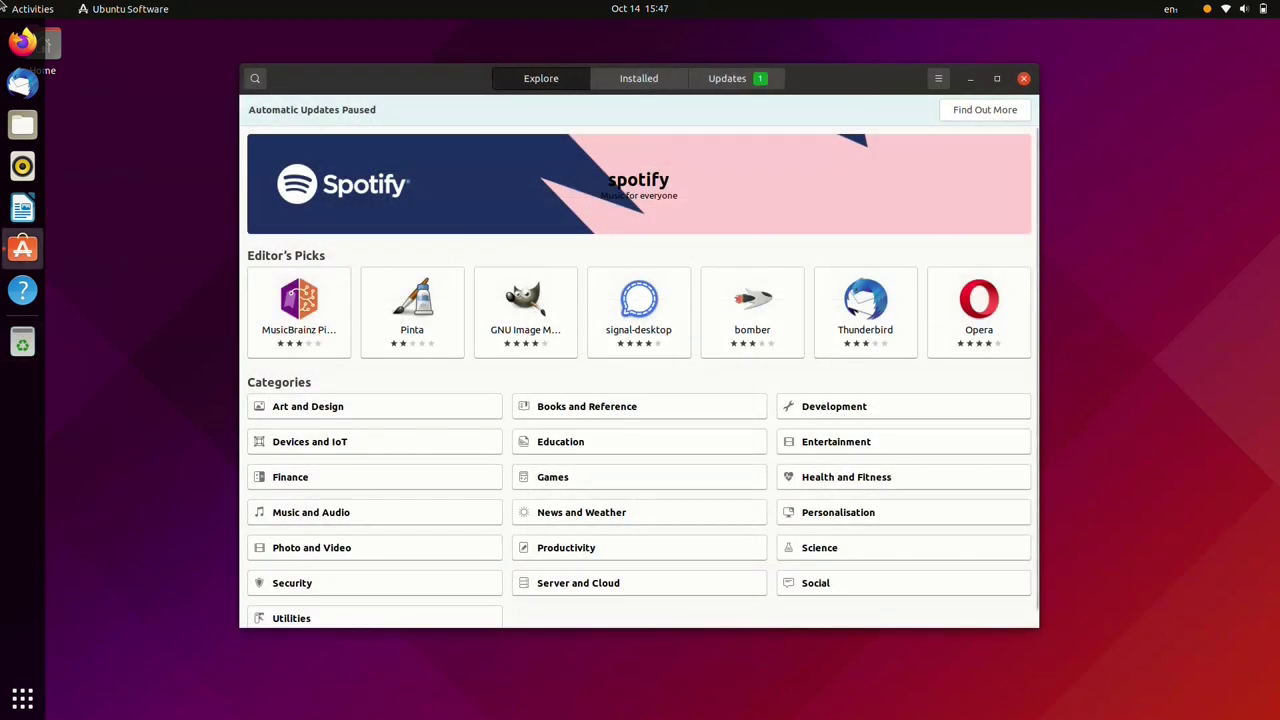
Maximize Ubuntu Software, view the list of installed applications and return to the Explore page
key("super+Up")
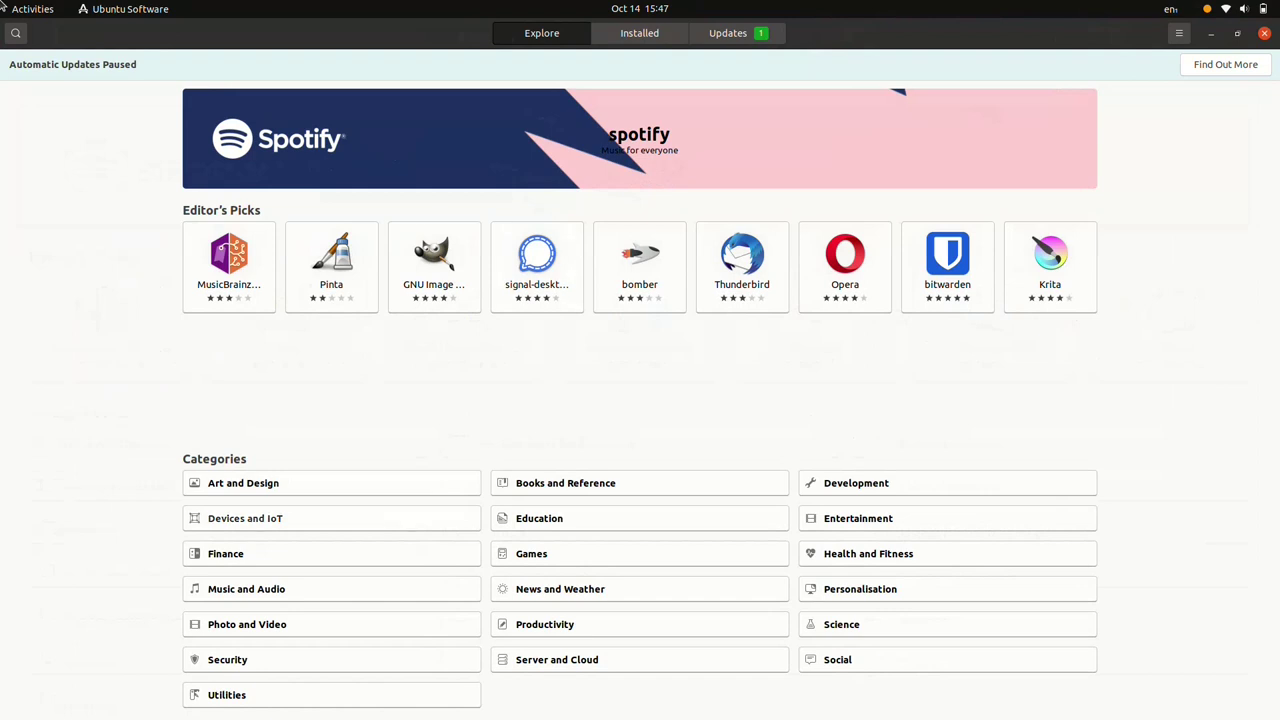
left_click(640, 554)
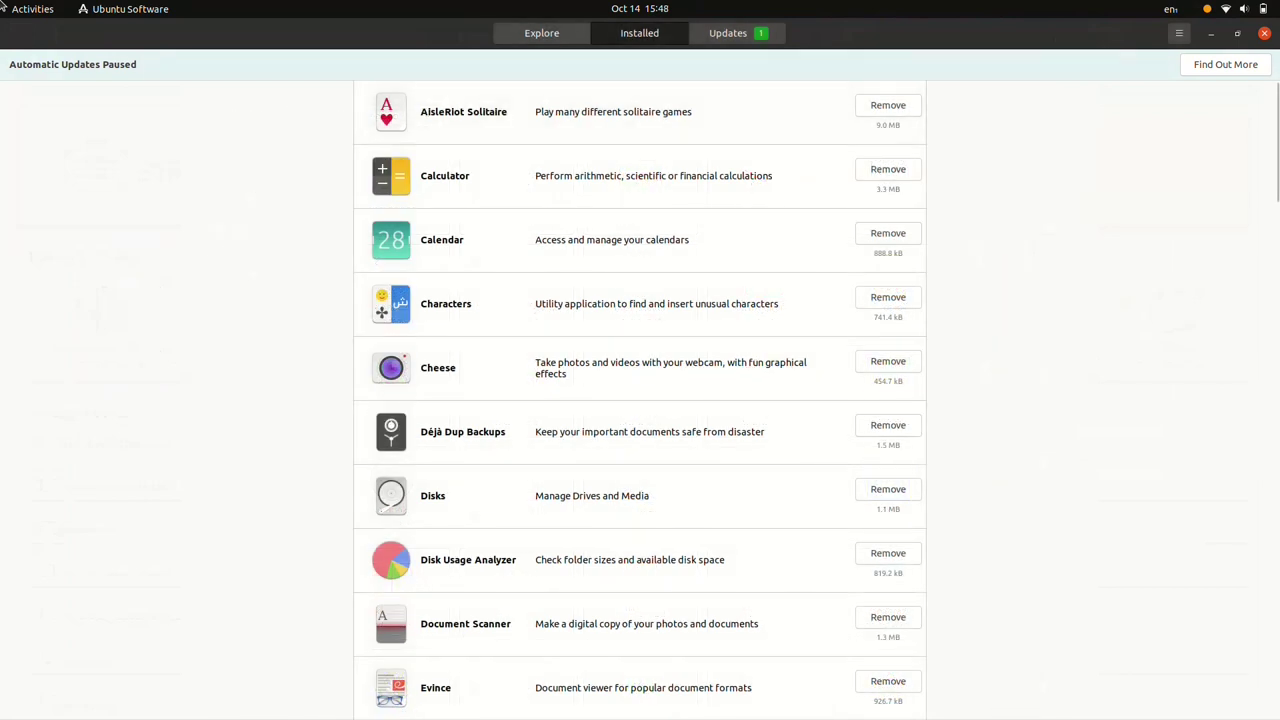
left_click(542, 33)
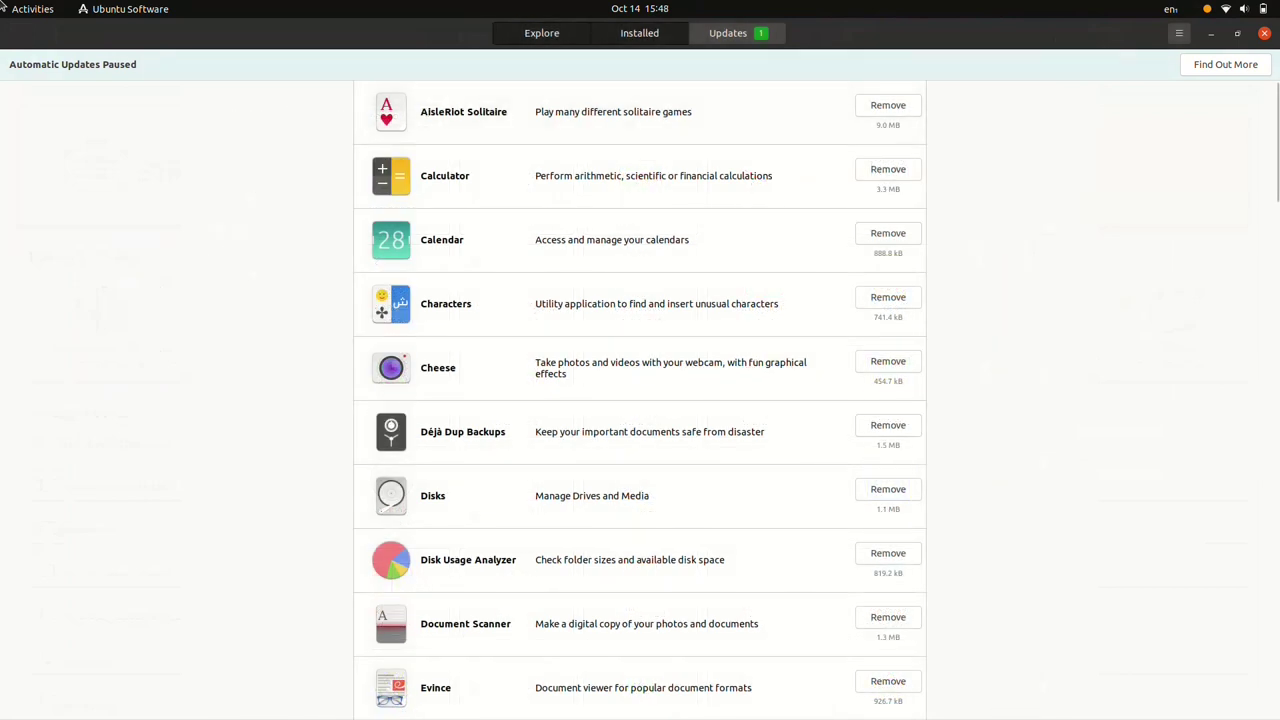
key("ctrl+1")
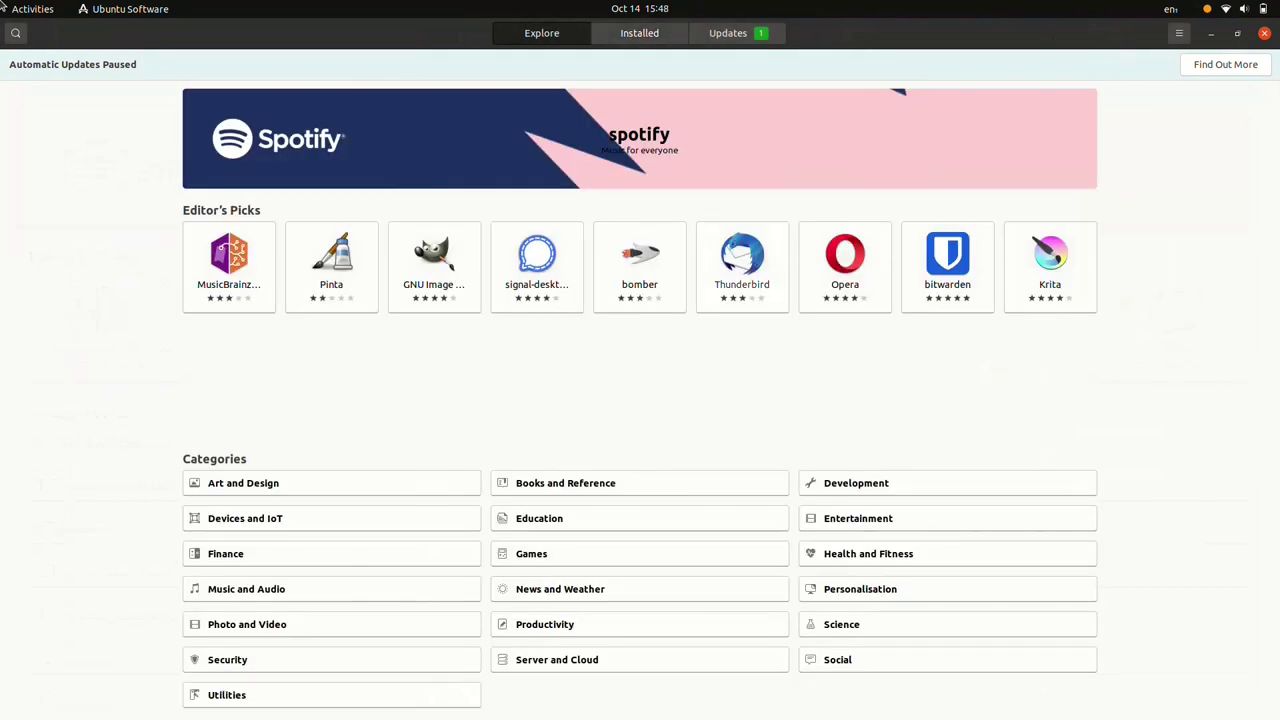
left_click(640, 267)
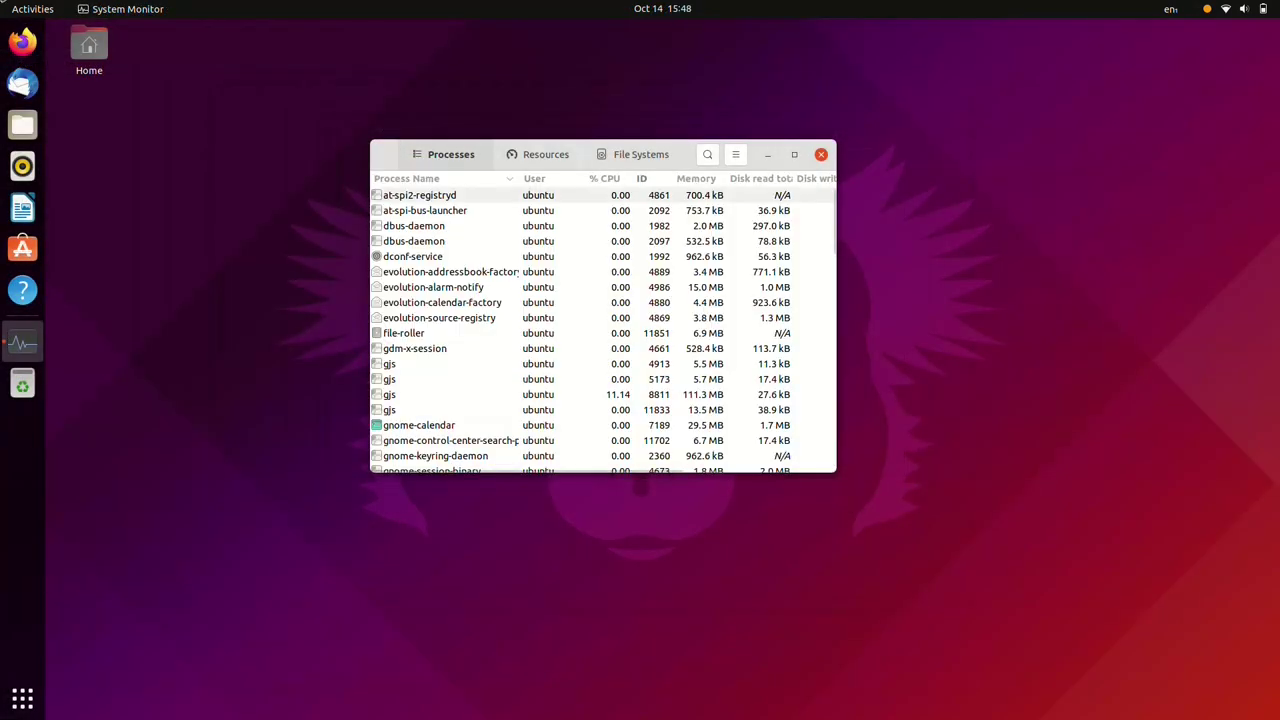
Sort the System Monitor processes by memory, largest first, and show the Resources graphs
left_click(697, 179)
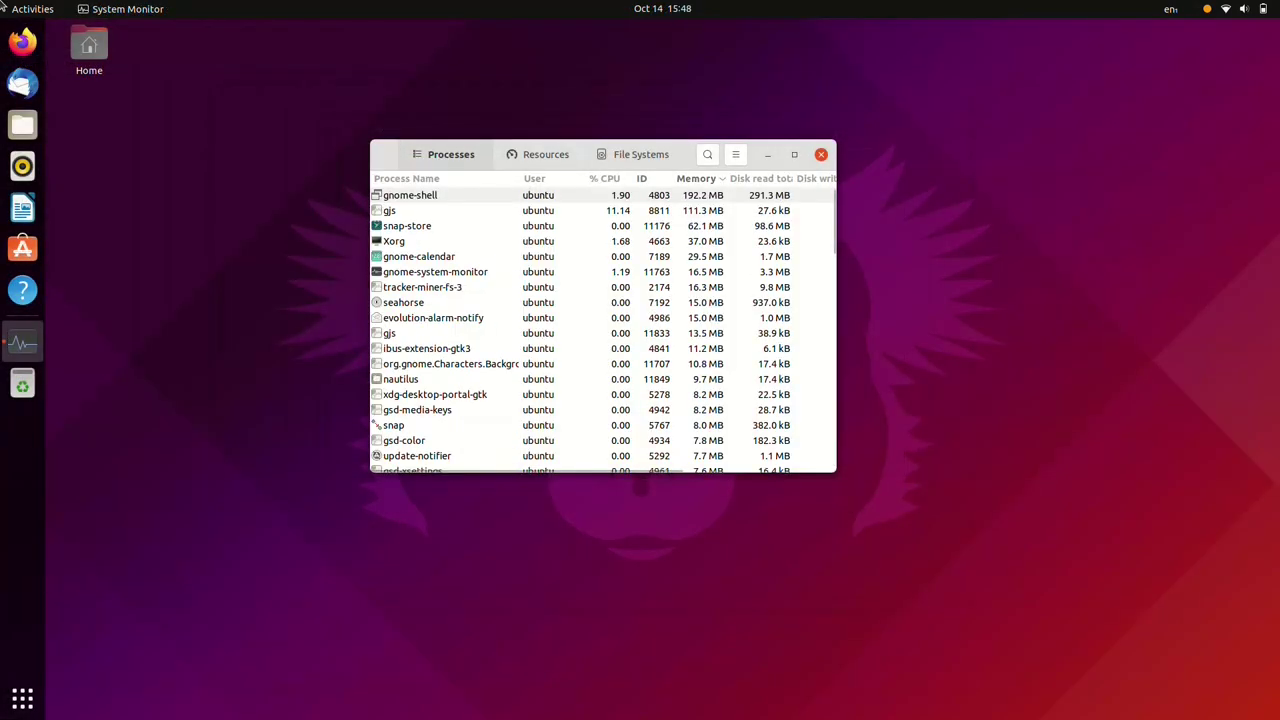
left_click(539, 154)
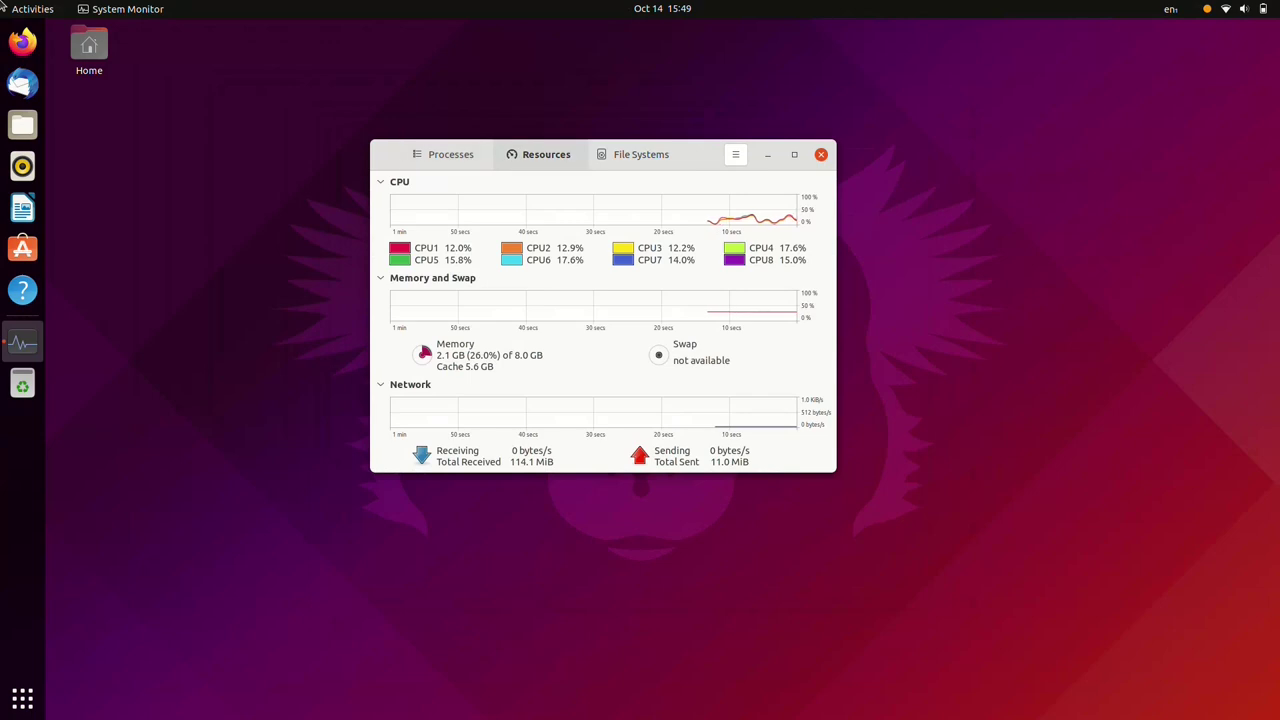
Tile System Monitor on the right half of the screen and a newly opened Terminal on the left half
left_click_drag(705, 154, 1278, 68)
left_click(2, 5)
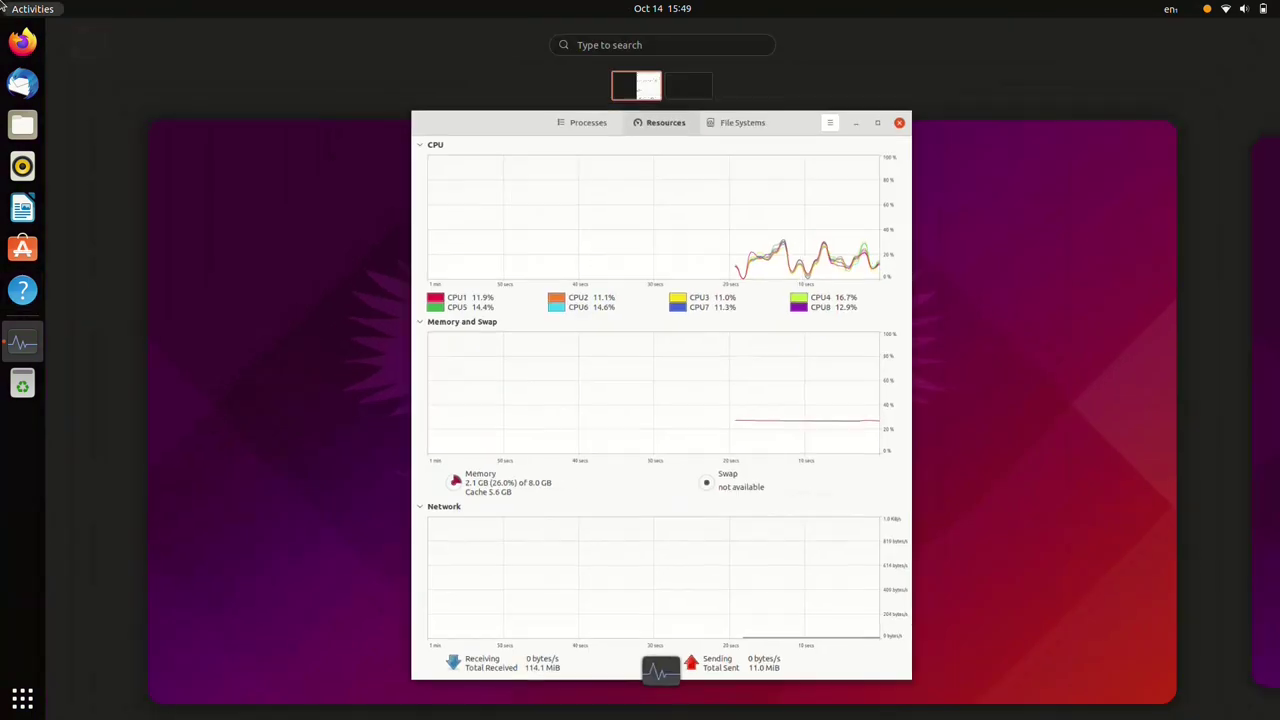
type("ter")
key("Return")
key("super+Left")
Run top in the terminal, quit it and try to start htop
type("top")
key("Return")
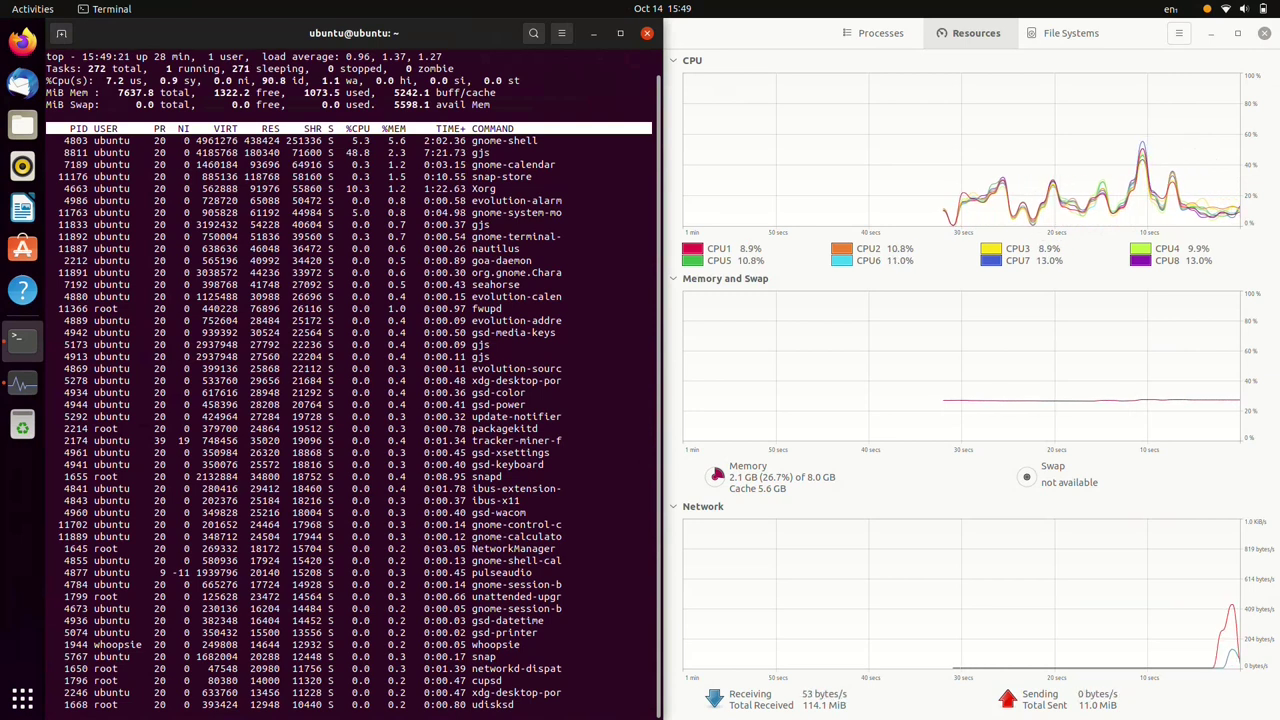
type("qhtop")
key("Return")
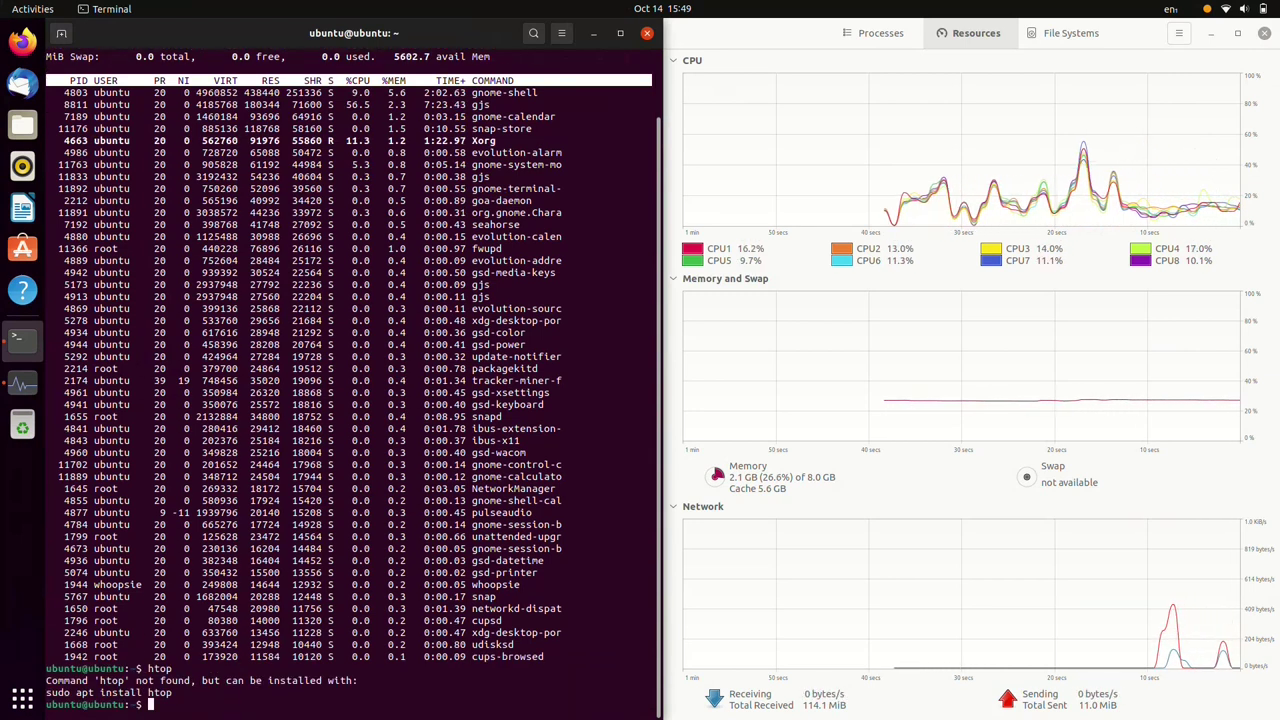
Install htop with "sudo apt install htop" and run it in the terminal
type("sudo apt install htop")
key("Return")
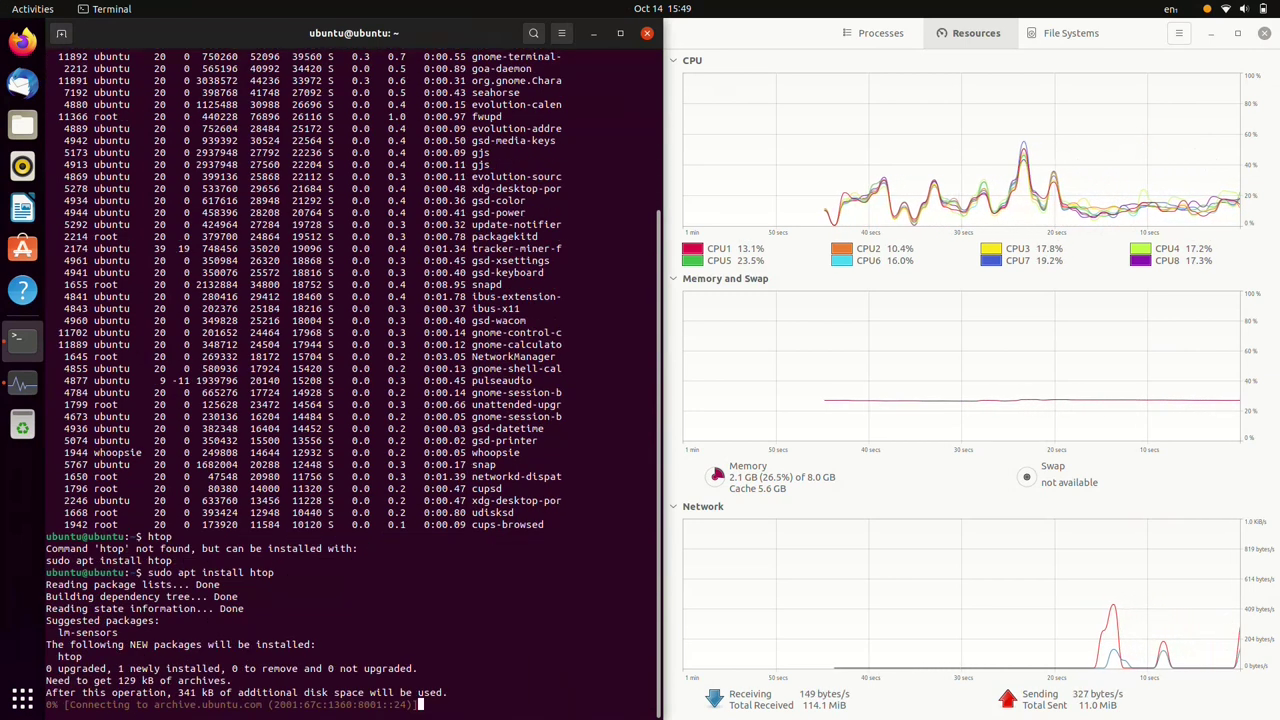
type("htop")
key("Return")
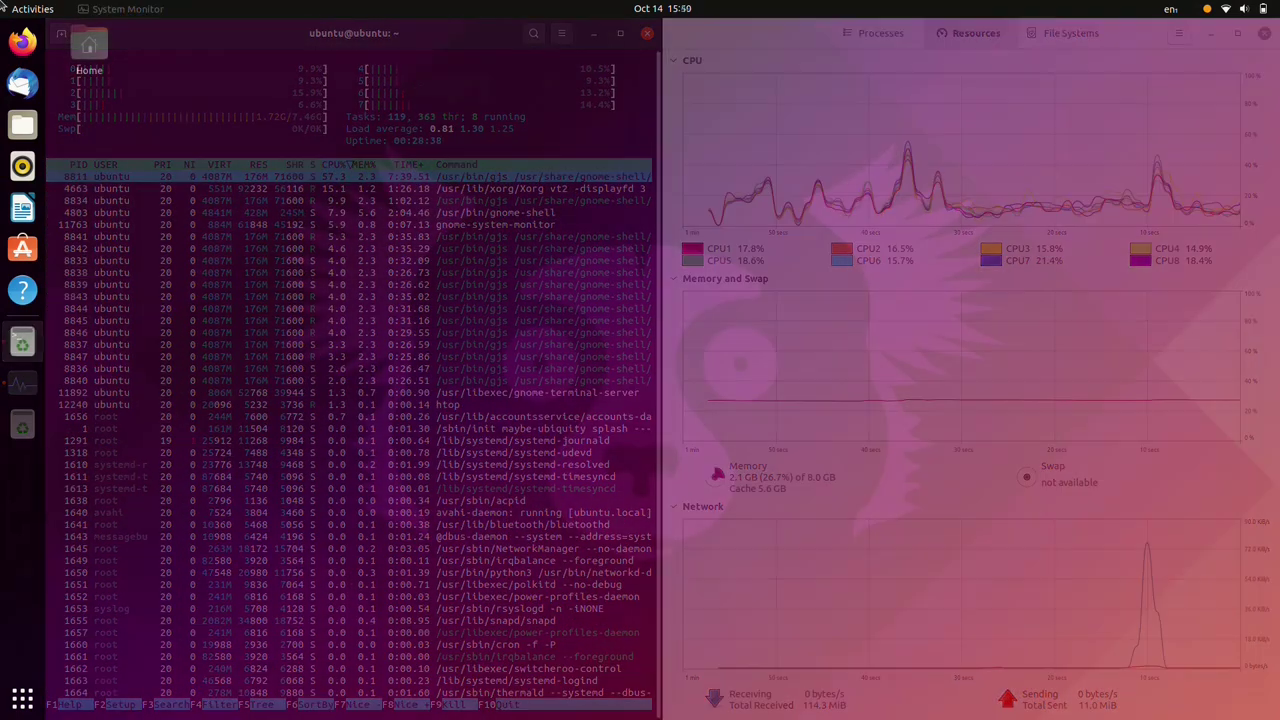
Check the notifications and today's calendar events from the desktop clock, and close the overview
key("super+v")
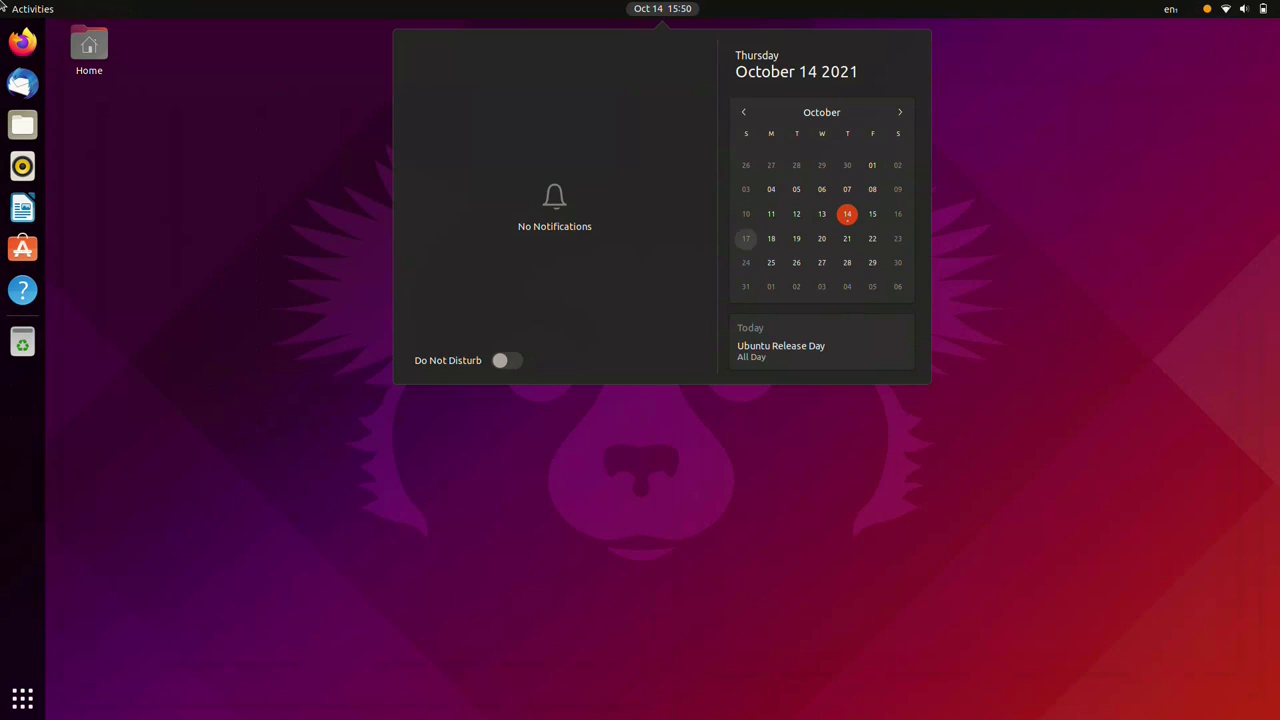
key("Escape")
Power off the computer with the system's Power Off option and confirm the shutdown
key("super+s")
key("Down")
key("Down")
key("Down")
key("Down")
key("Down")
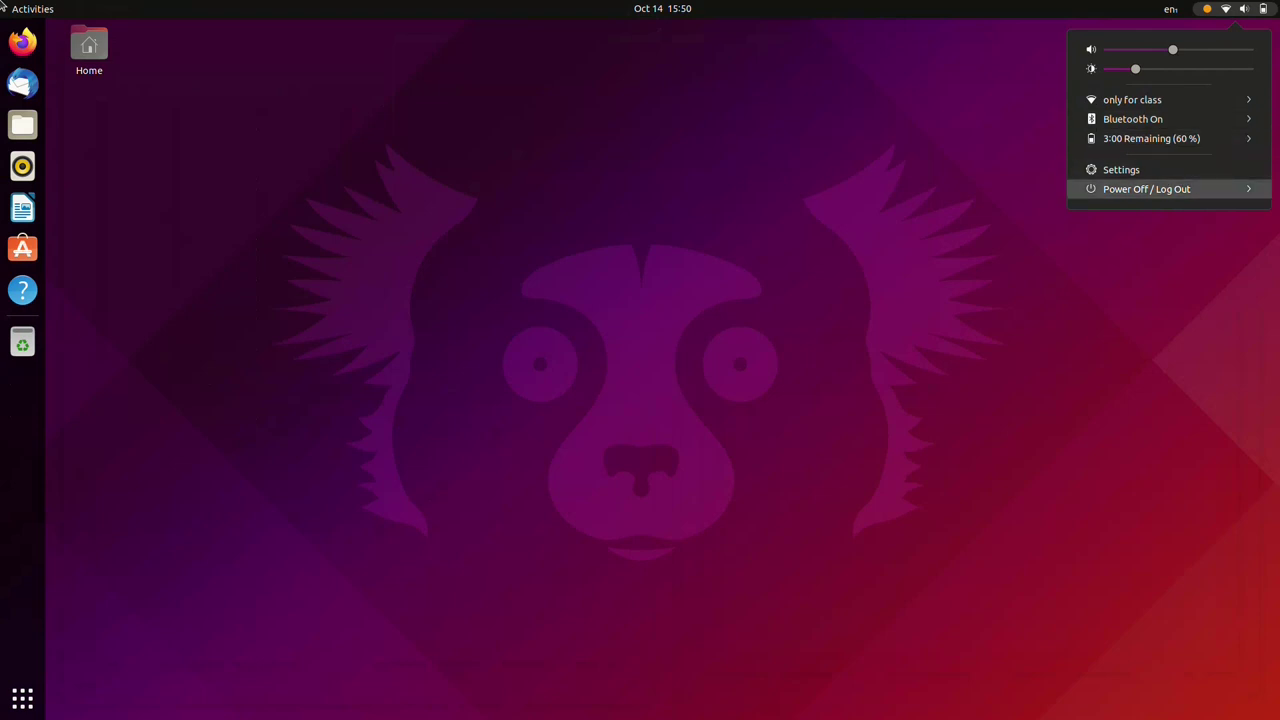
key("Return")
key("Down")
key("Down")
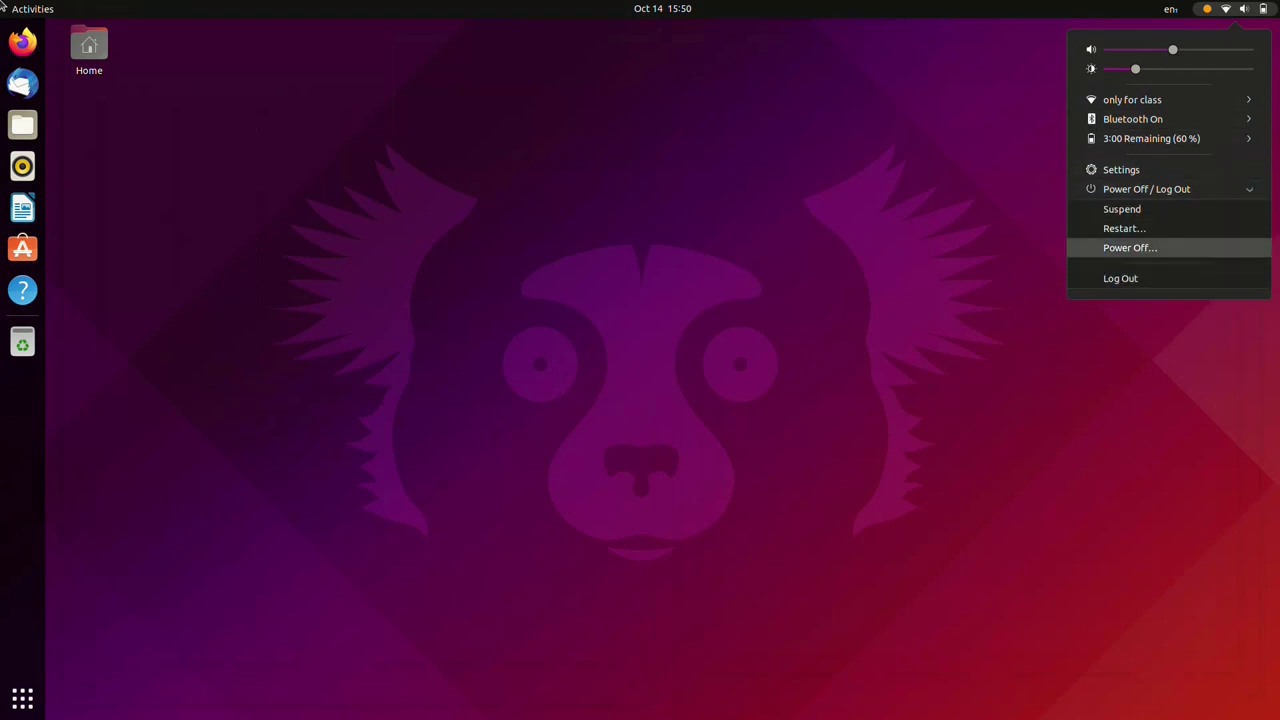
key("Return")
key("Tab")
key("Return")
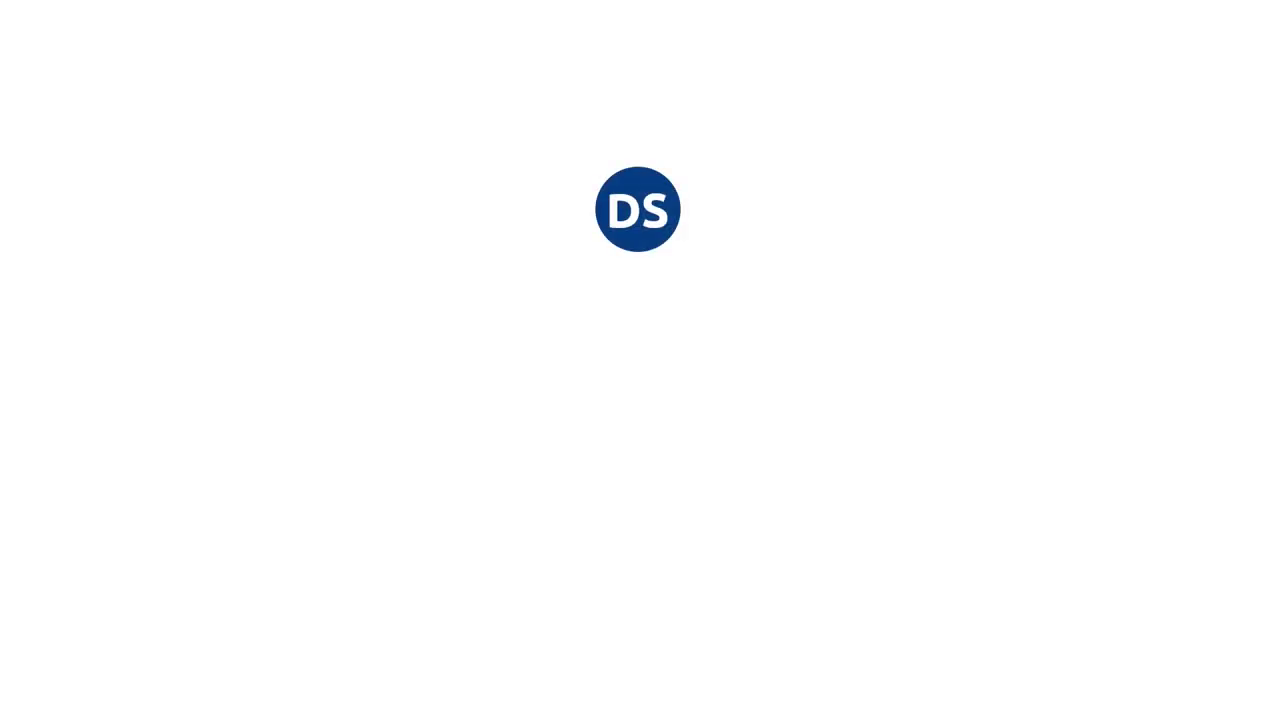